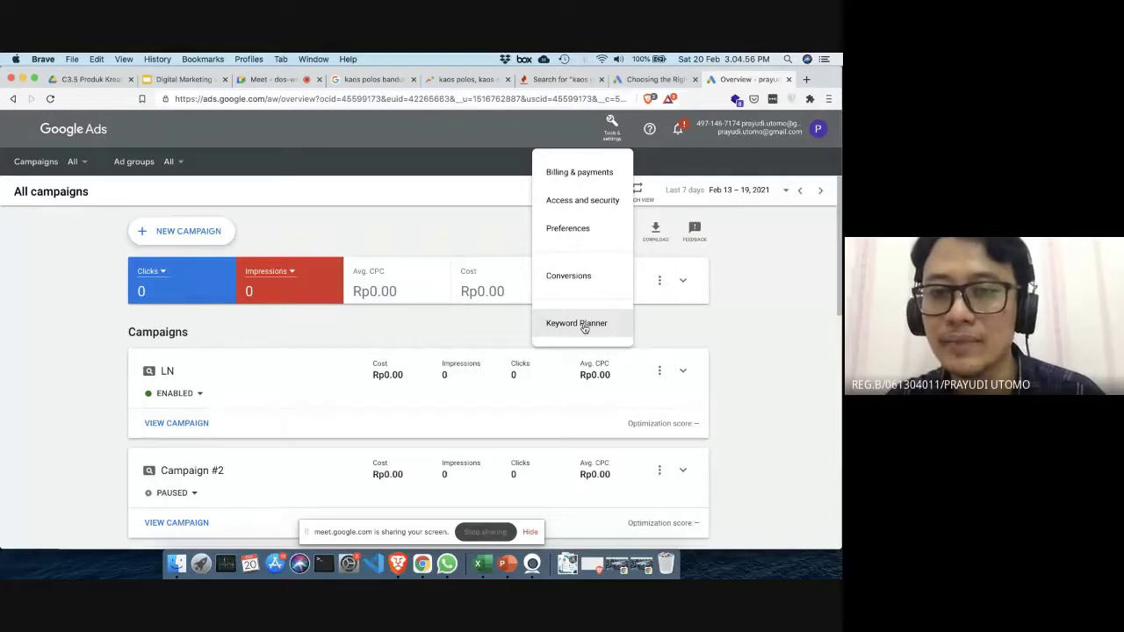
Open Keyword Planner in Google Ads
click(577, 323)
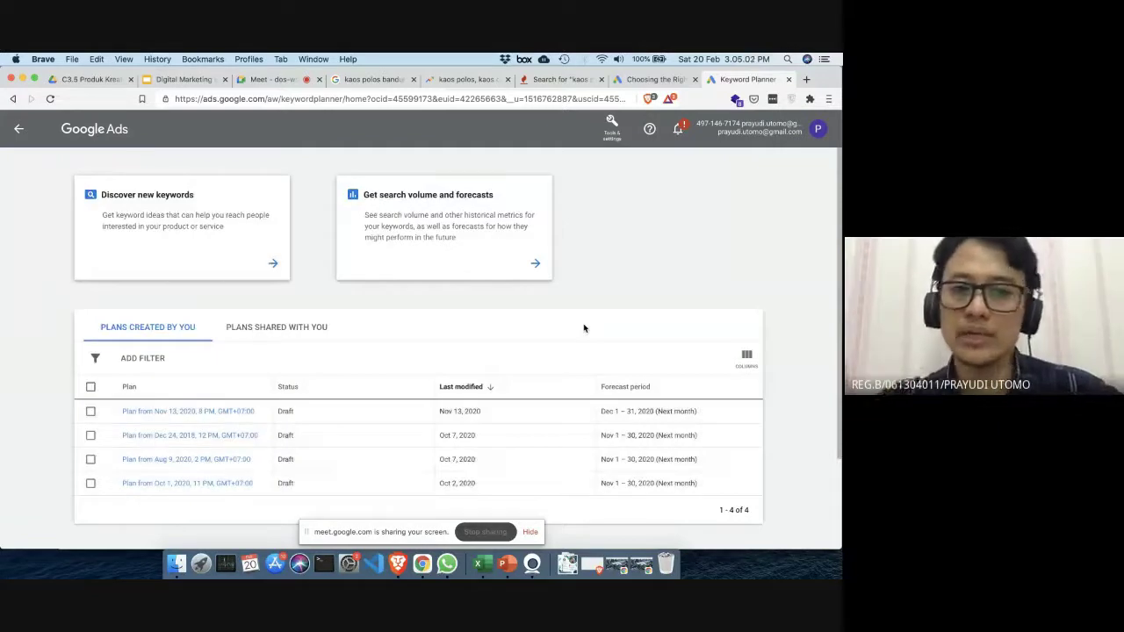
Switch to the Digital Marketing v2 deck and present the Google Keyword Planner slides from slide 31 through the keyword entry instructions
click(183, 79)
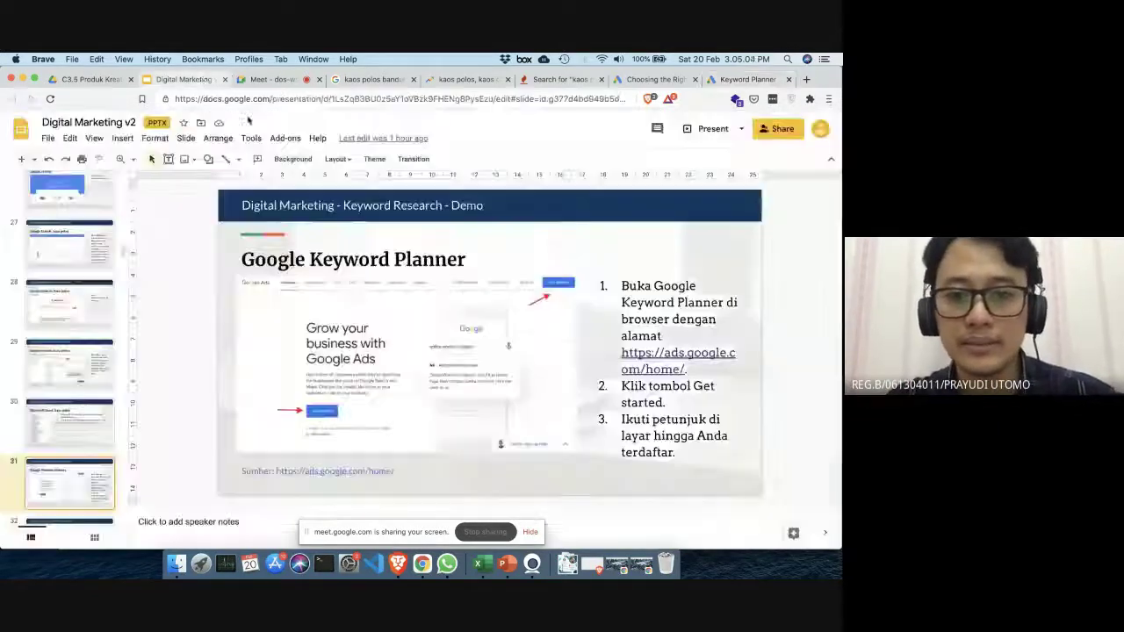
scroll(88, 448, down, 3)
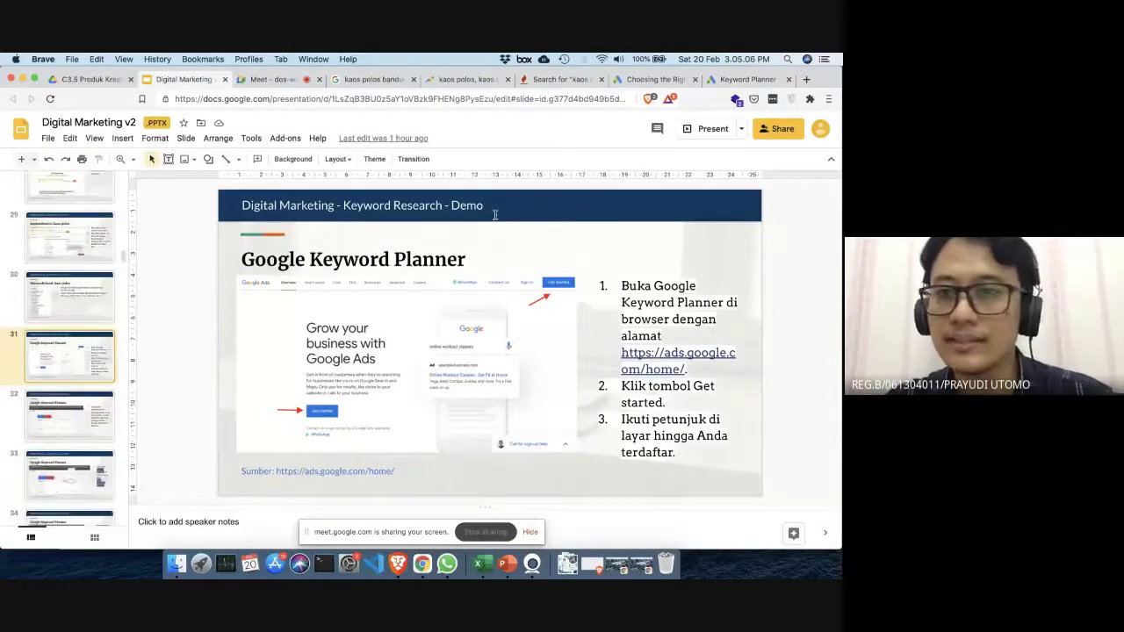
click(704, 130)
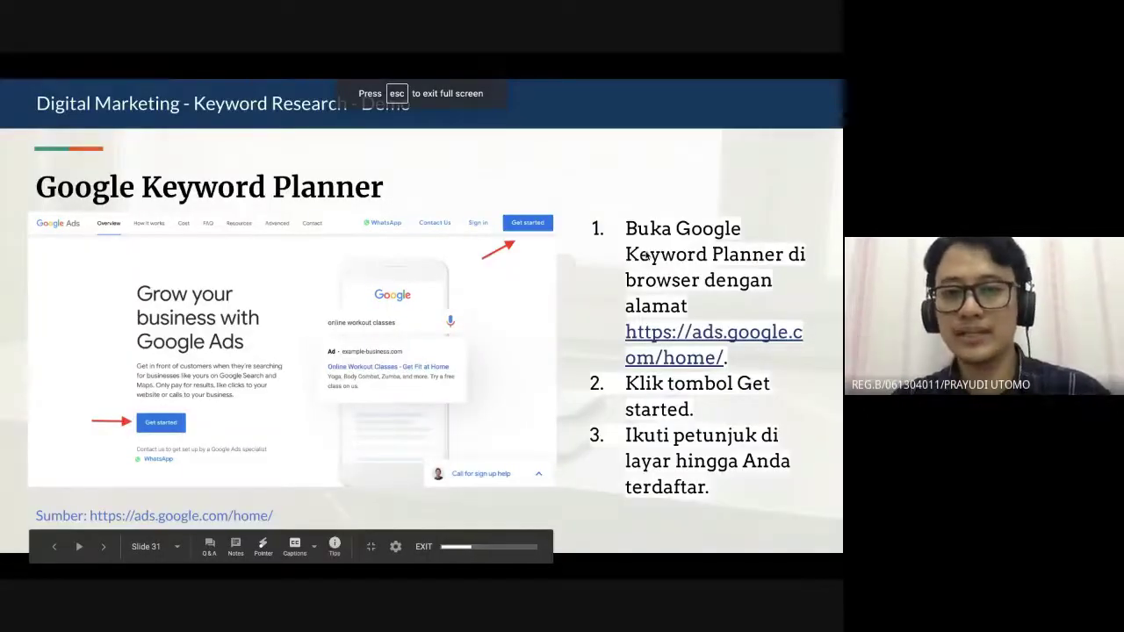
key(Right)
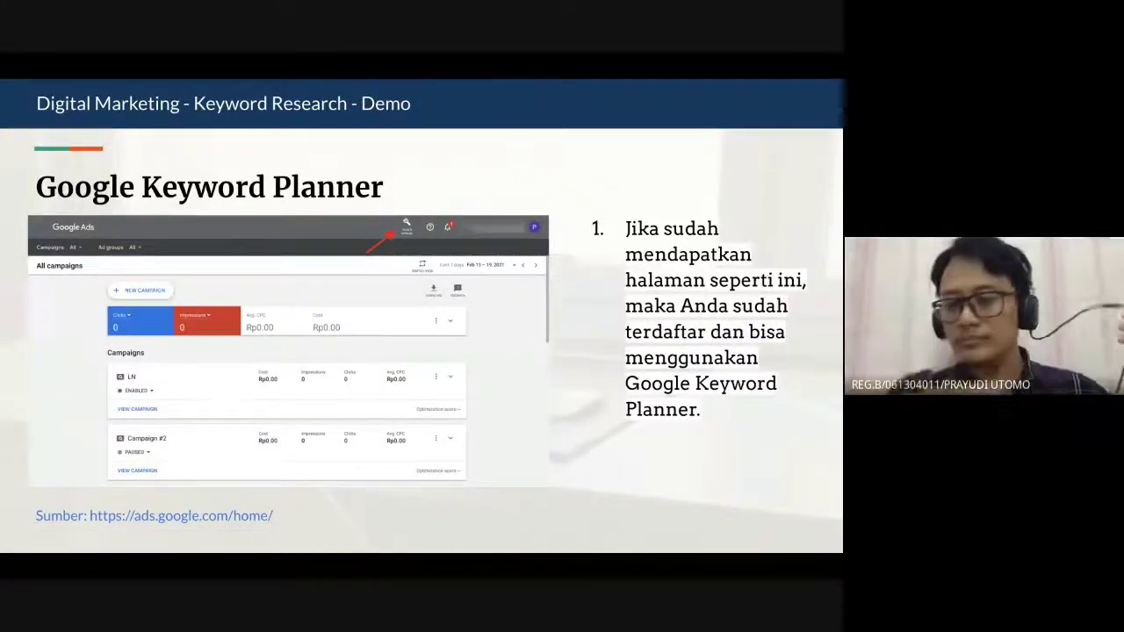
key(Right)
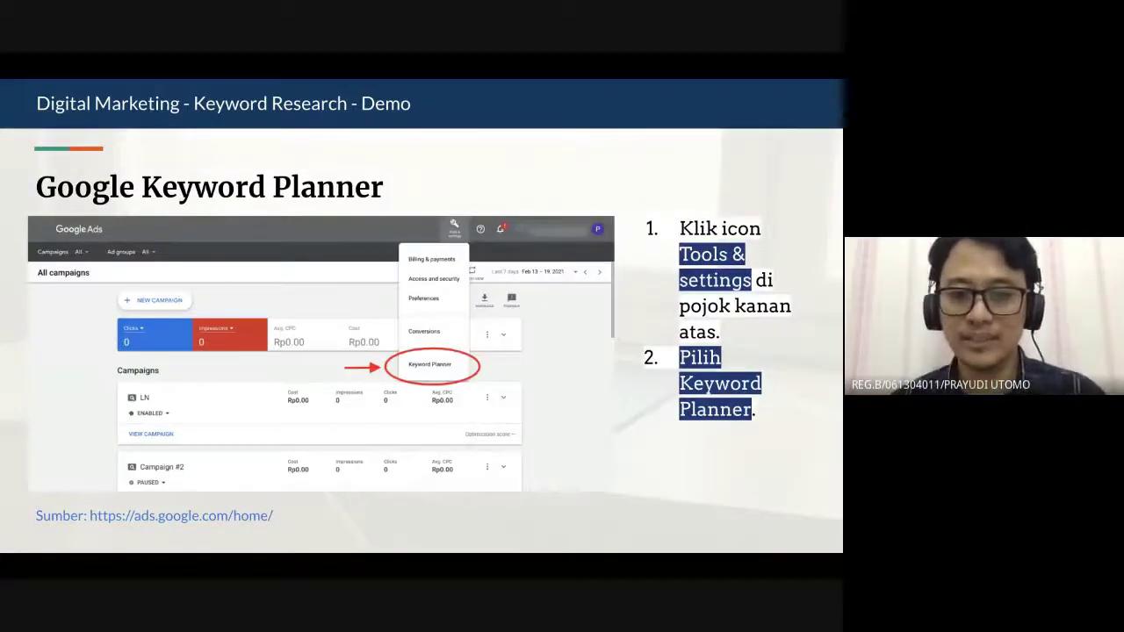
key(Right)
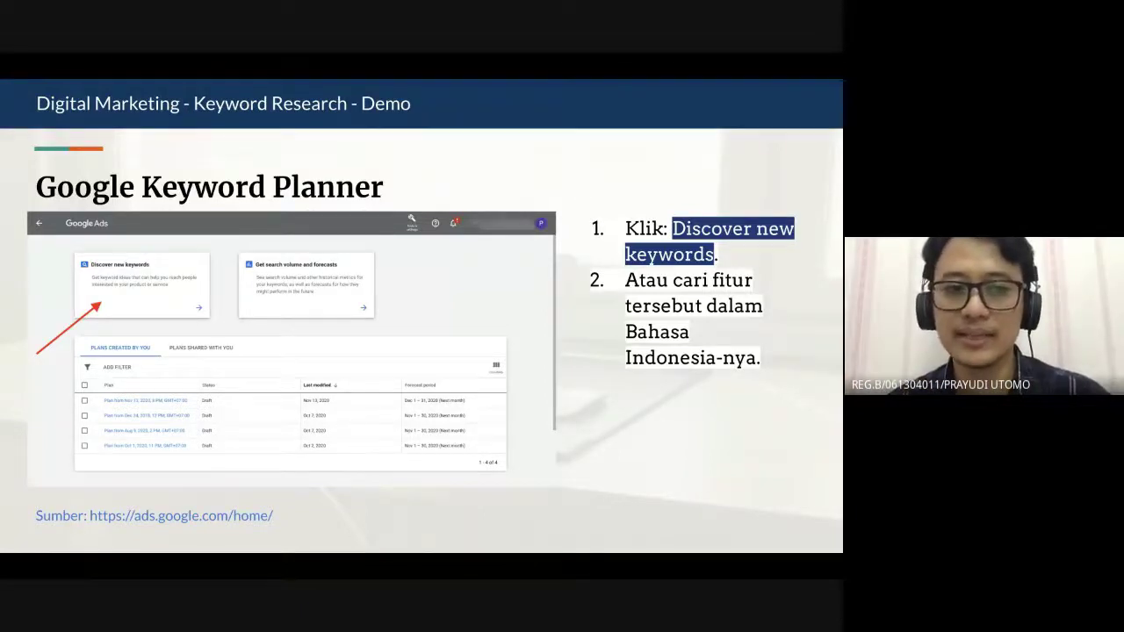
key(Right)
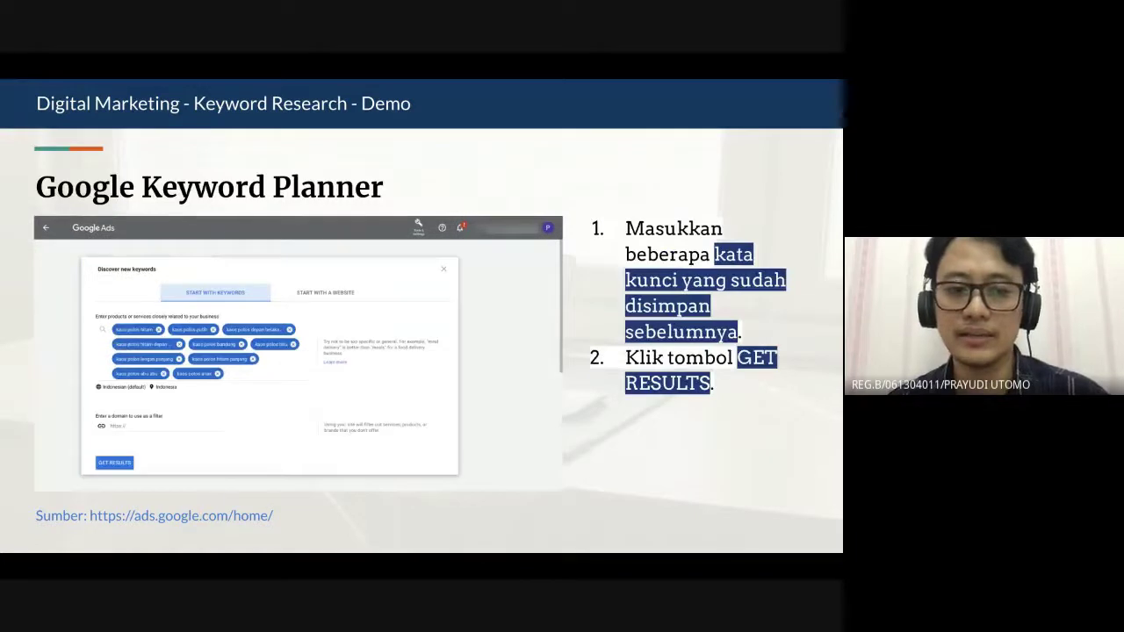
key(Escape)
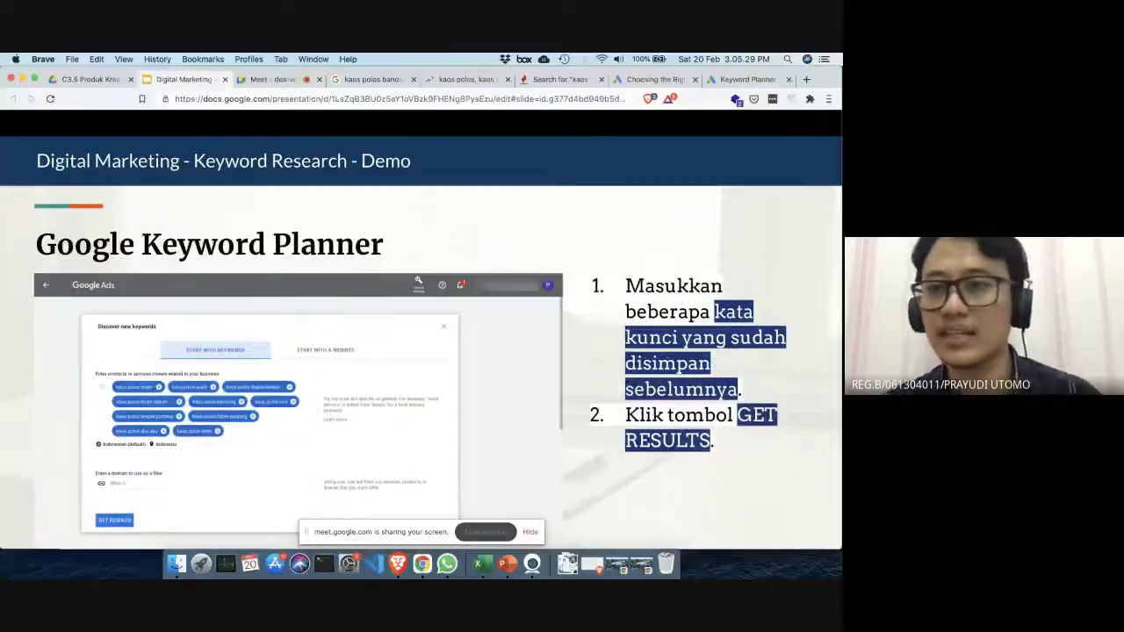
Return to Keyword Planner and start discovering new keywords
key(super+9)
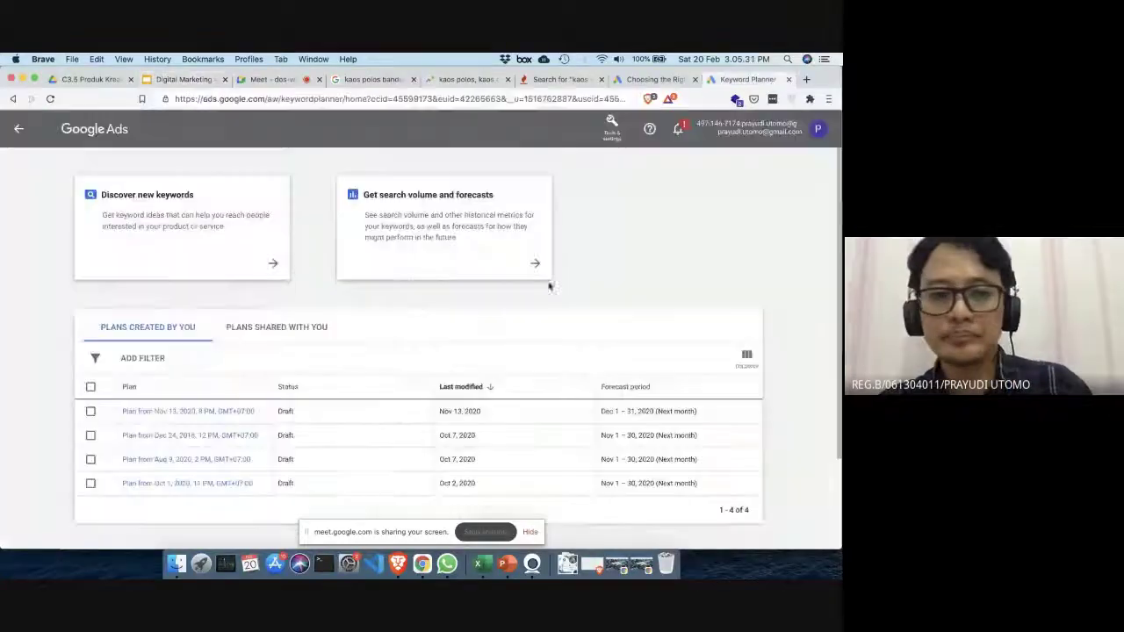
click(204, 234)
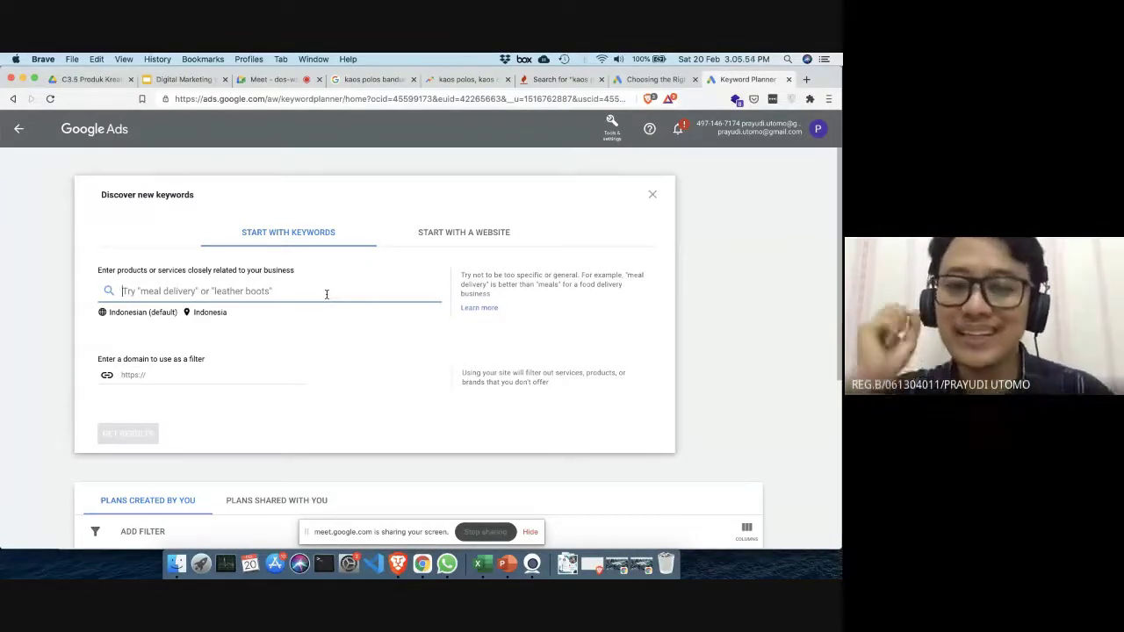
Switch to the kaos polos keyword export in Excel and look through the keywords in column A
click(475, 562)
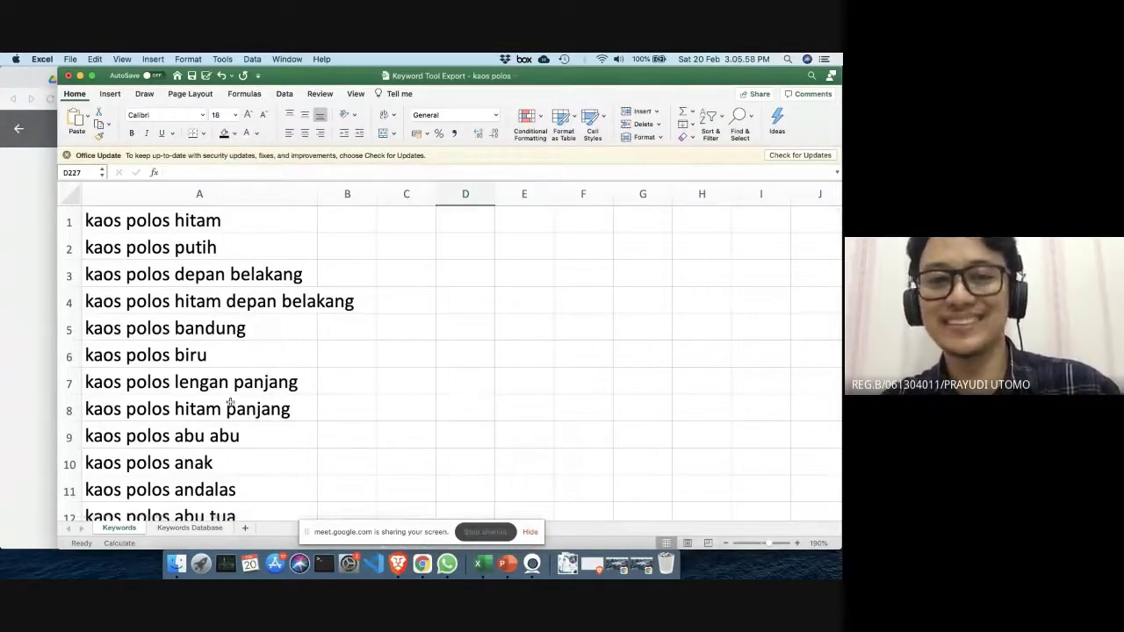
scroll(228, 401, down, 9)
scroll(233, 401, down, 20)
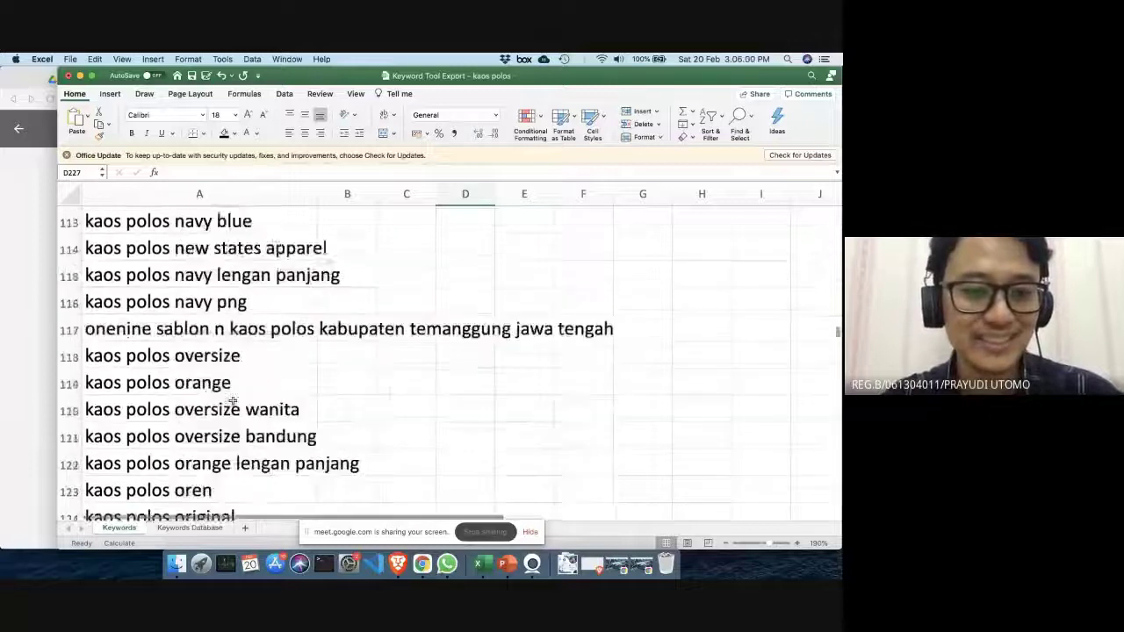
scroll(233, 401, down, 4)
scroll(233, 402, up, 16)
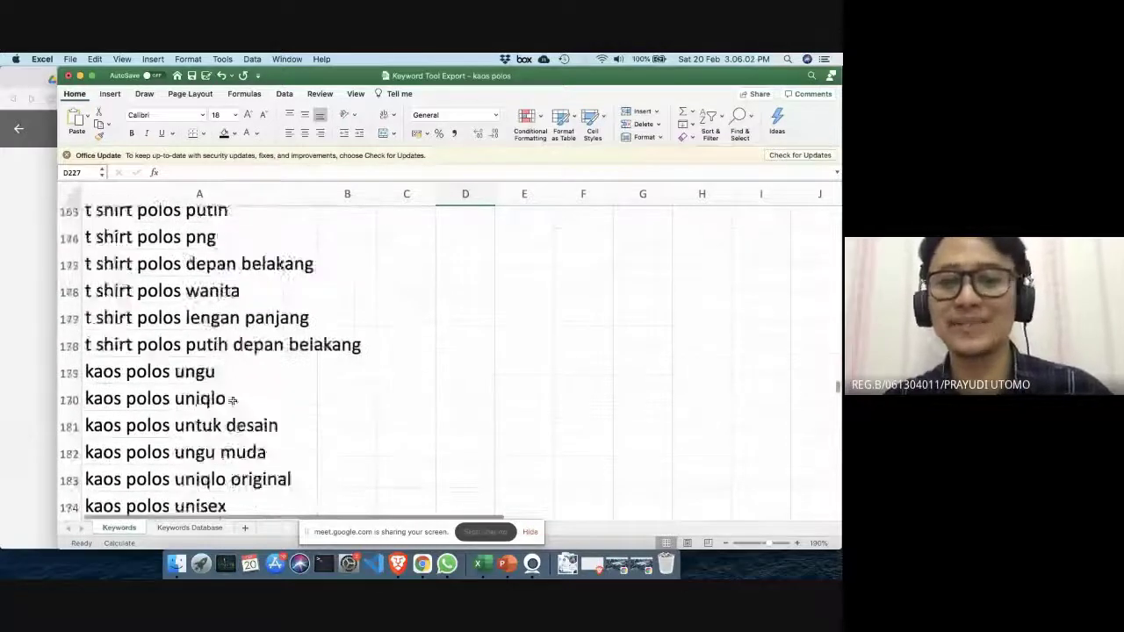
scroll(233, 399, up, 20)
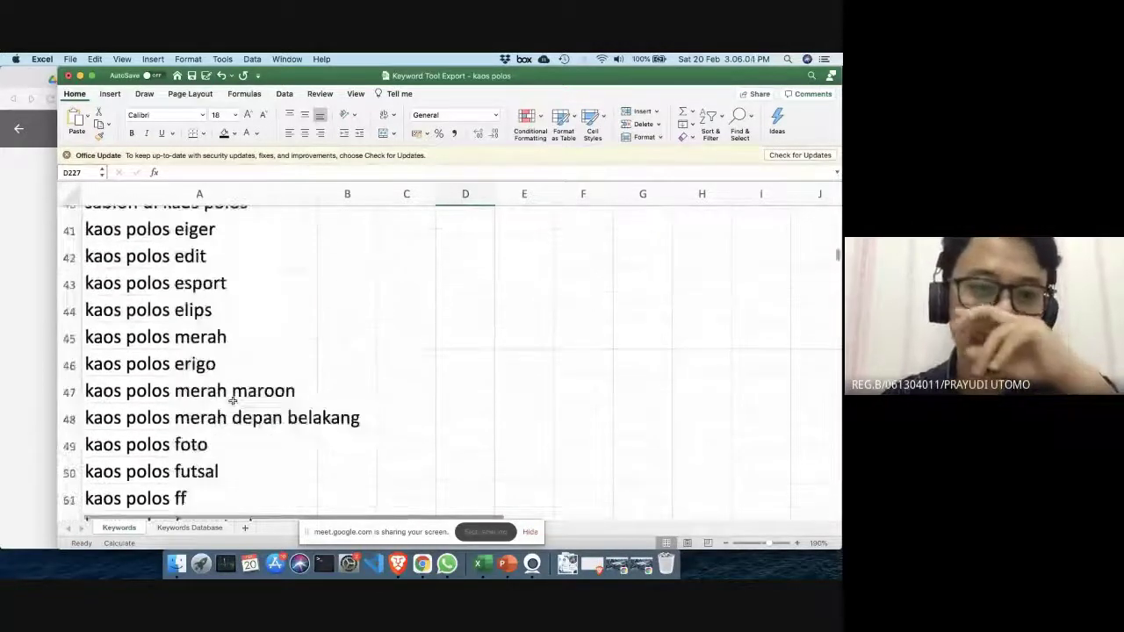
scroll(233, 401, up, 3)
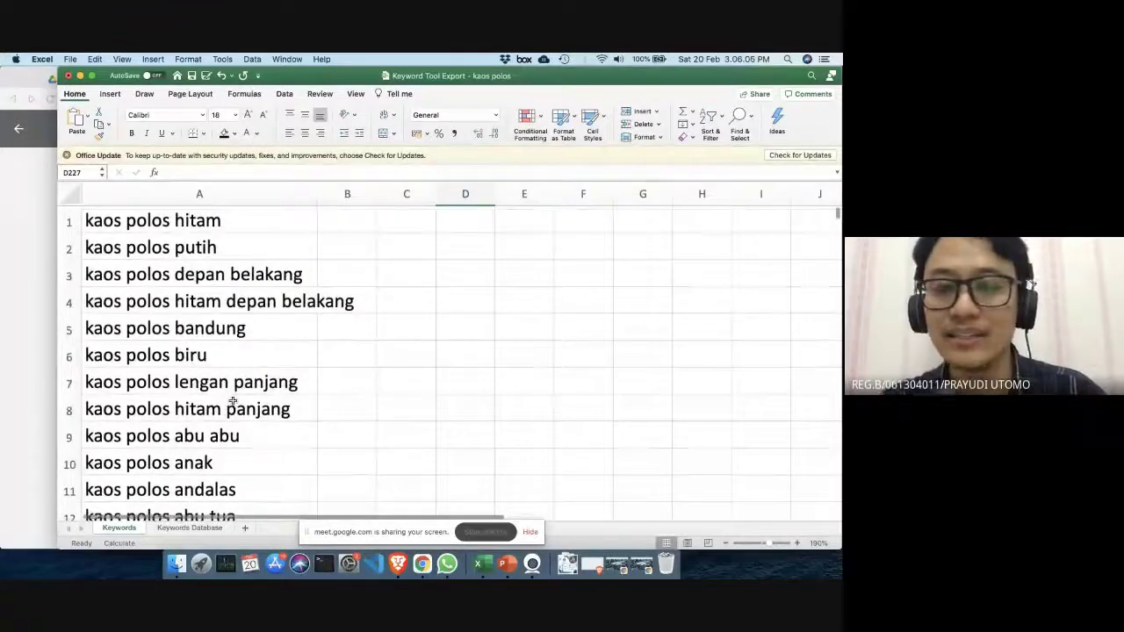
Copy the first ten keywords, A1:A10, from kaos polos hitam to kaos polos anak
click(167, 224)
scroll(171, 395, down, 1)
shift+click(167, 428)
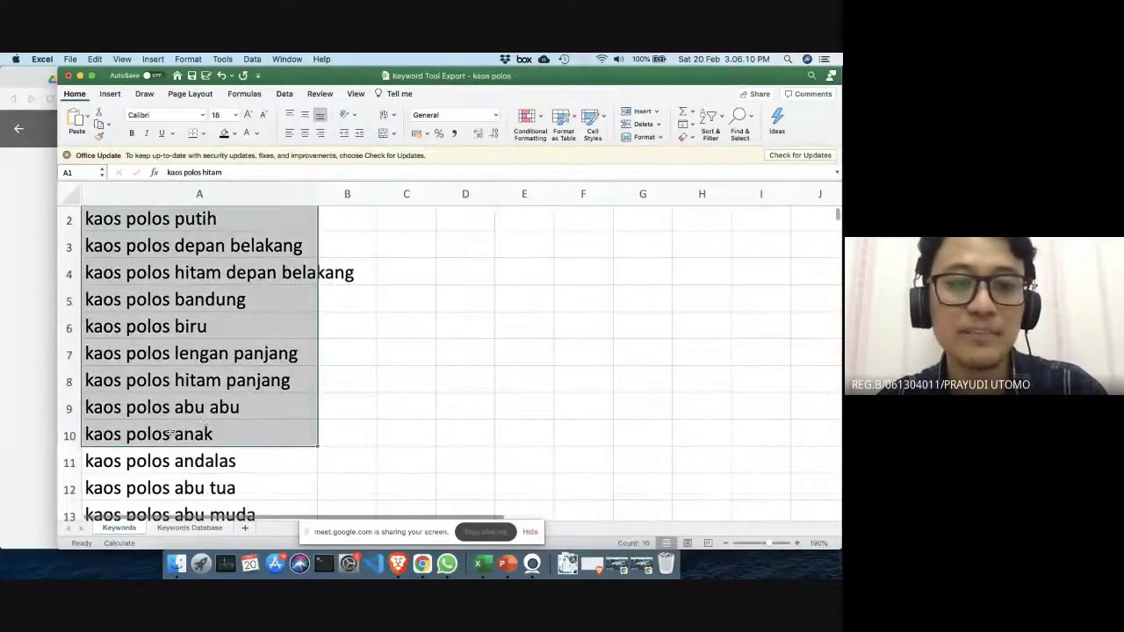
scroll(202, 352, up, 1)
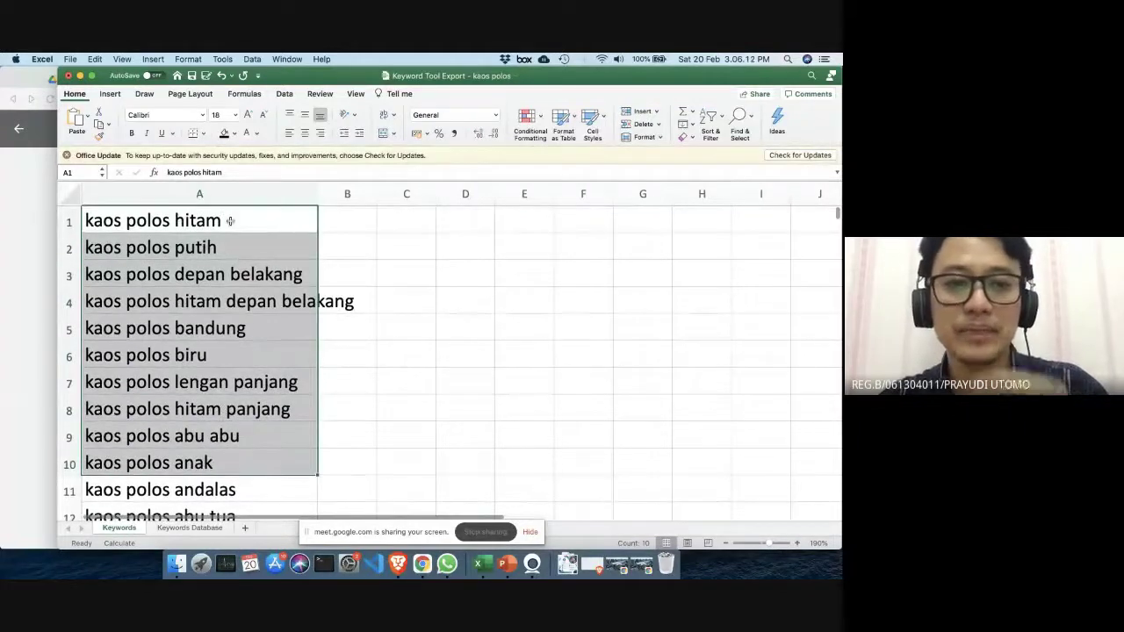
right_click(230, 221)
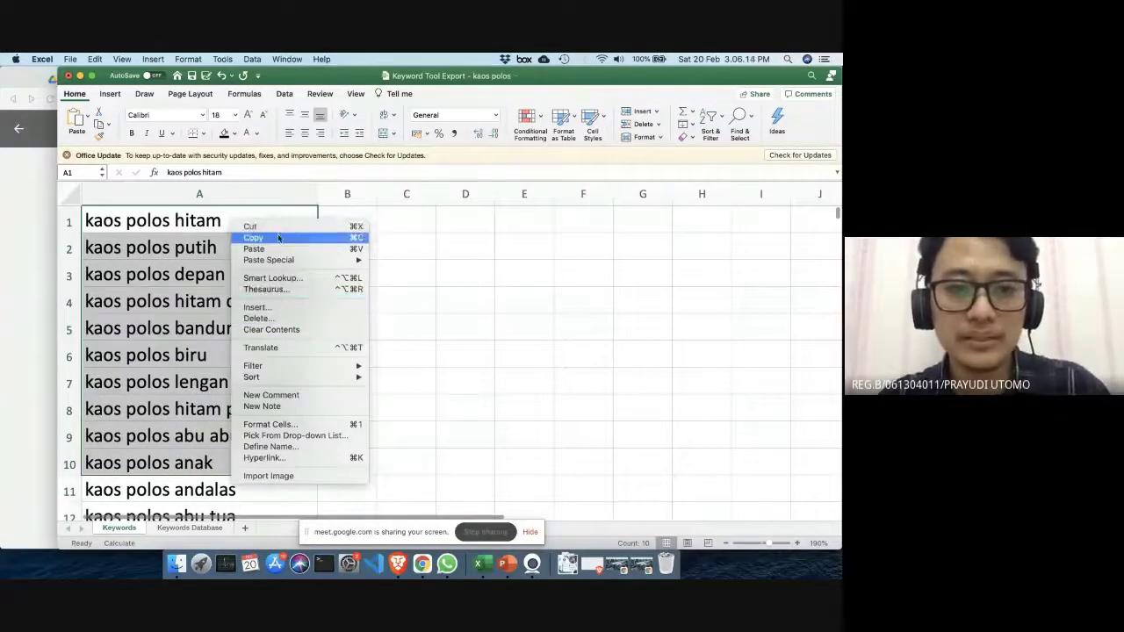
click(278, 237)
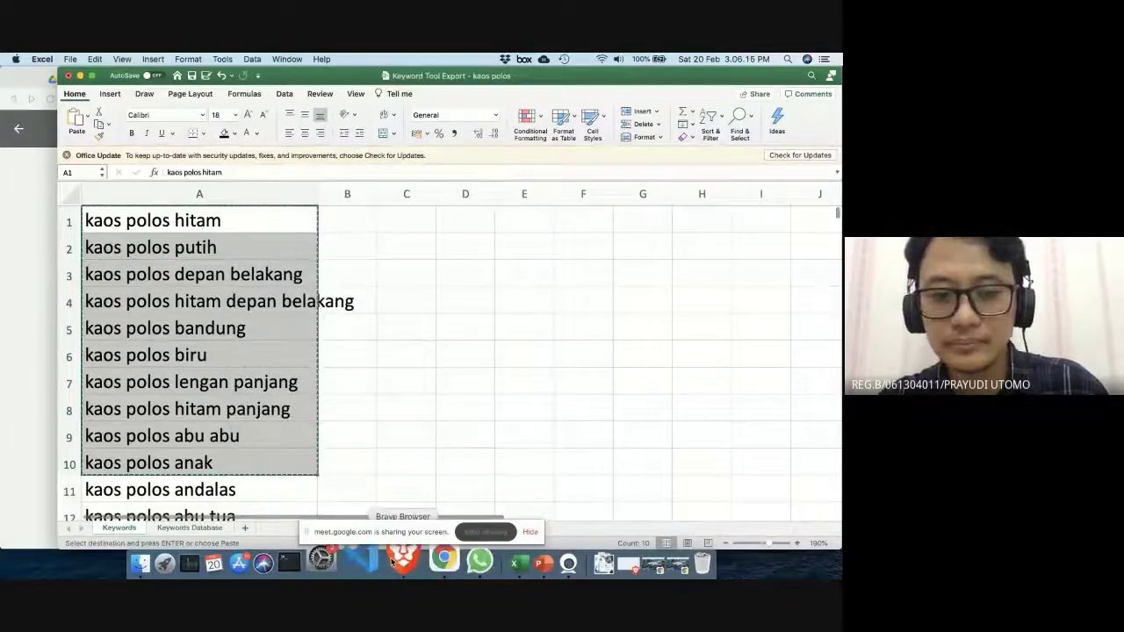
Switch back to Keyword Planner in Brave, paste the ten copied keywords as the products or services, and get the results
click(397, 560)
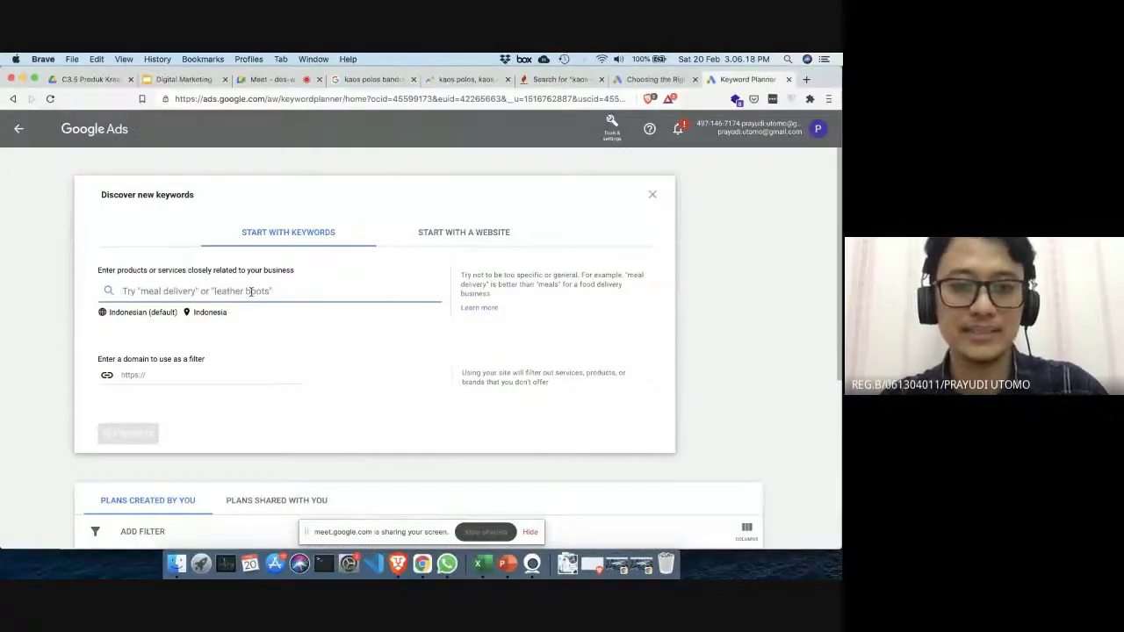
right_click(252, 291)
click(306, 368)
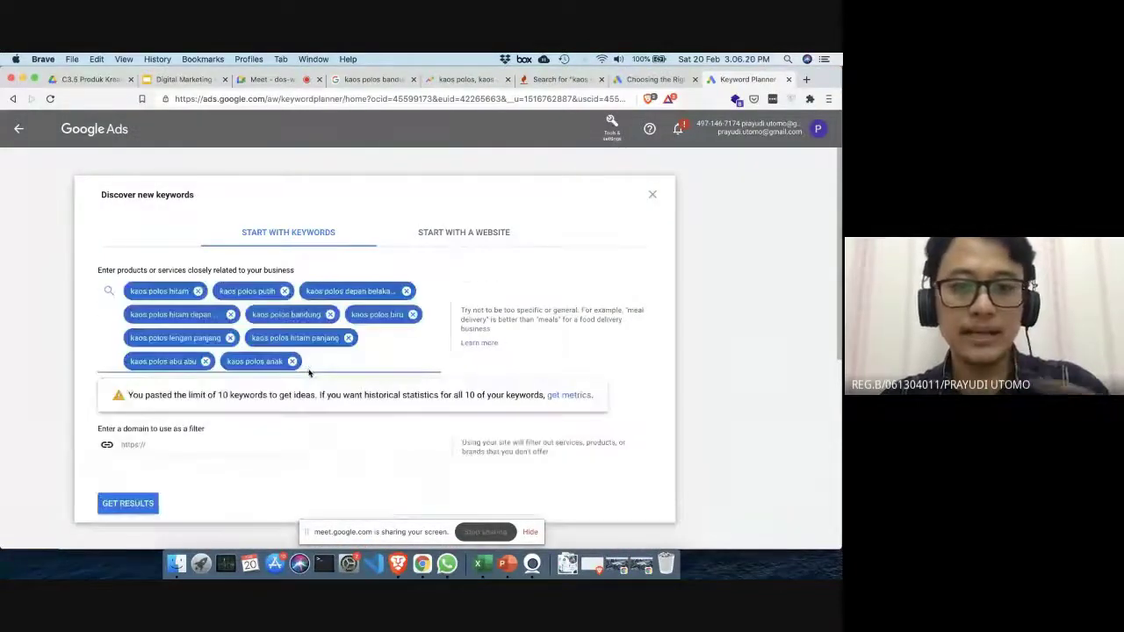
click(445, 424)
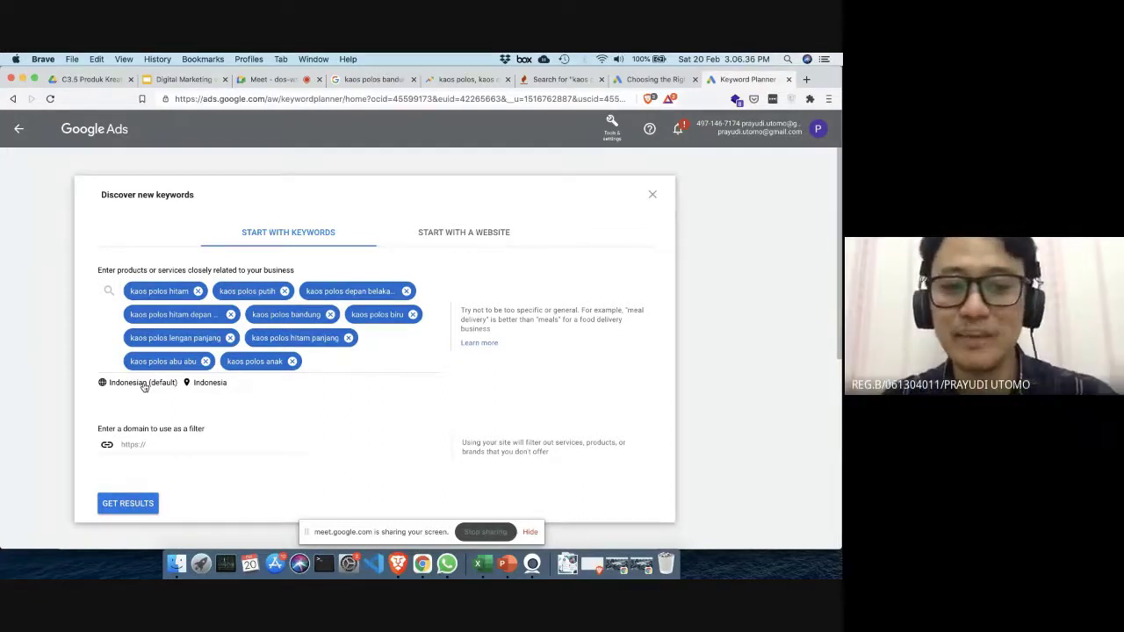
click(127, 503)
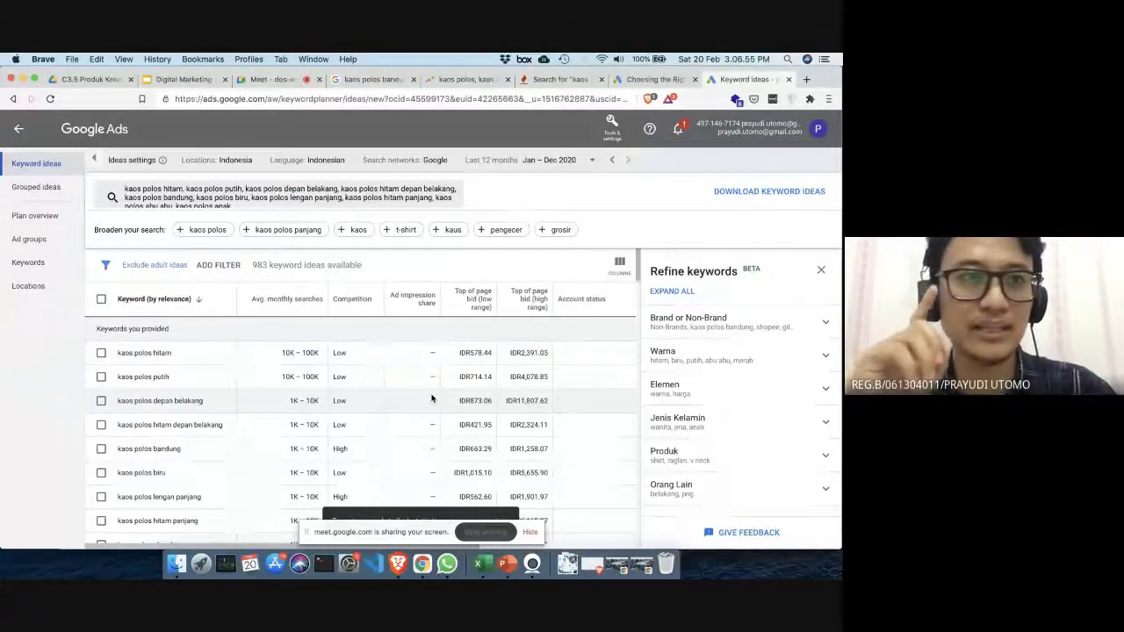
Enlarge the keyword ideas page in a full-screen window and close the Refine keywords panel
click(33, 79)
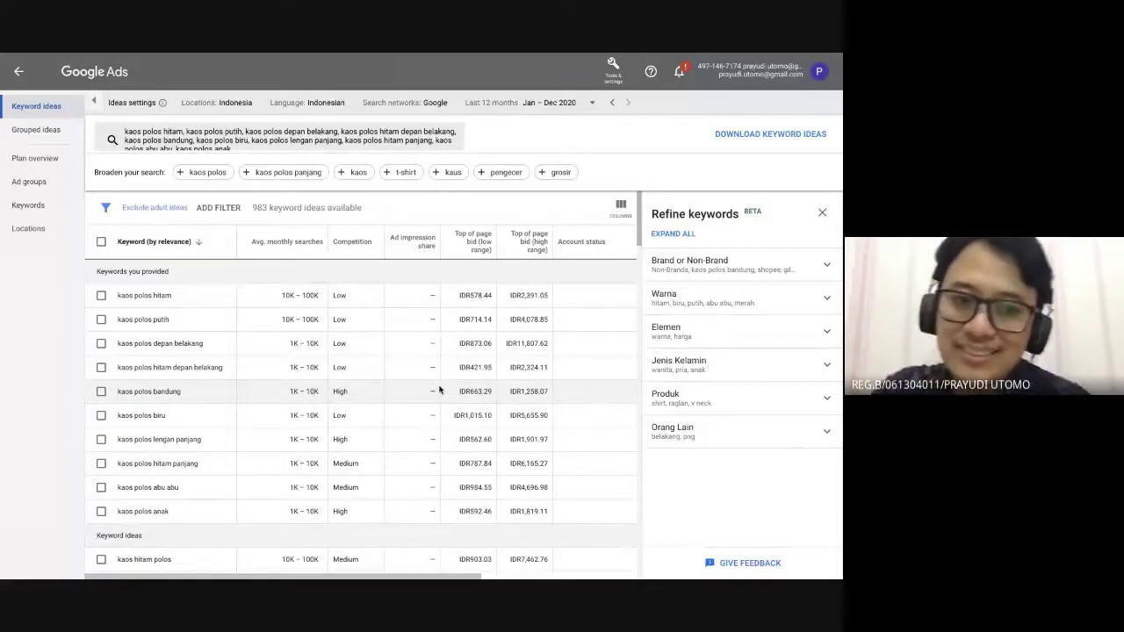
key(ctrl+plus)
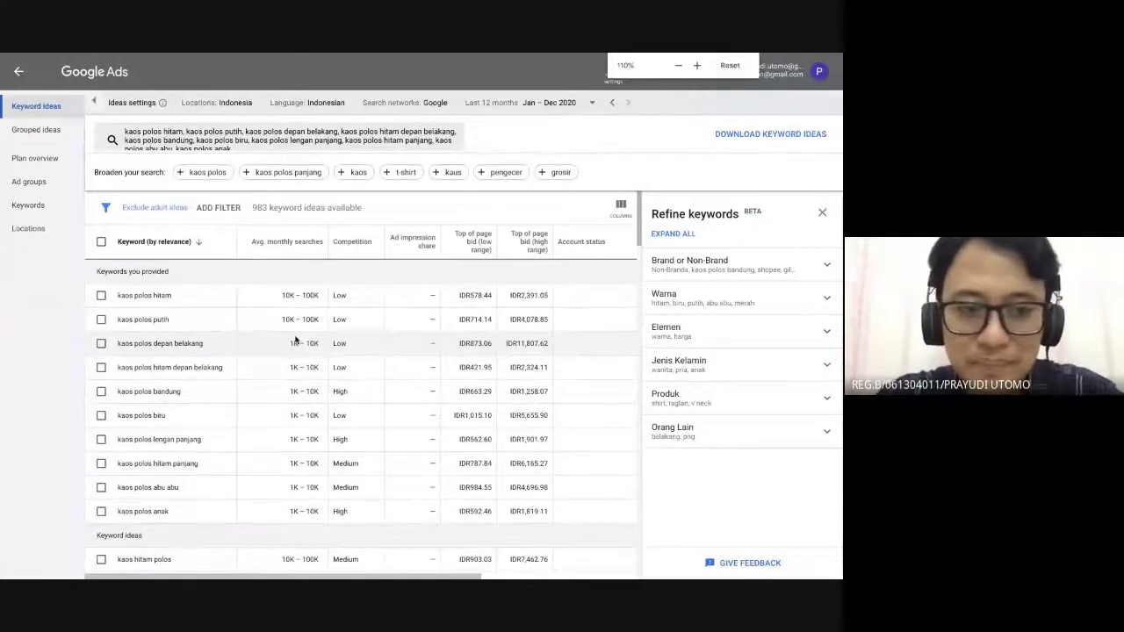
key(ctrl+plus)
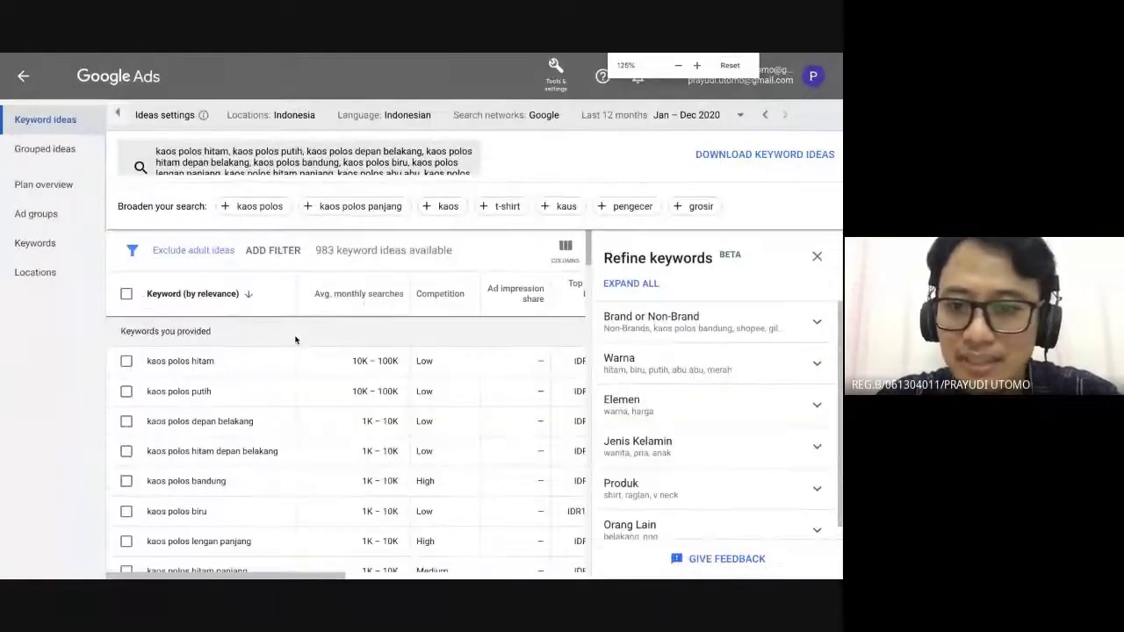
click(817, 256)
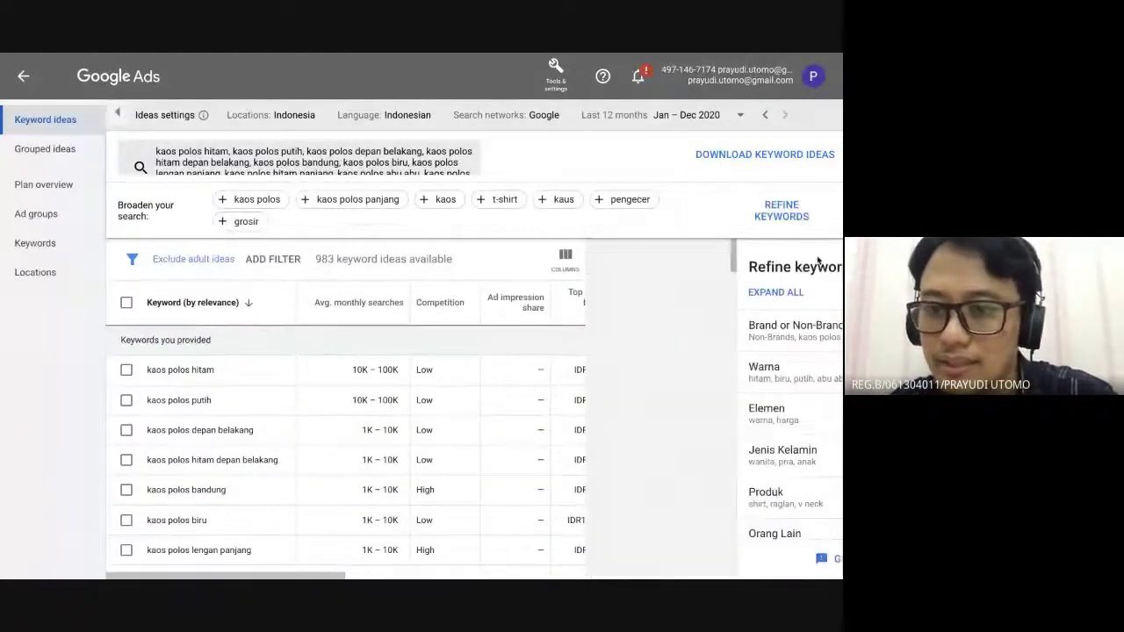
key(ctrl+plus)
key(ctrl+plus)
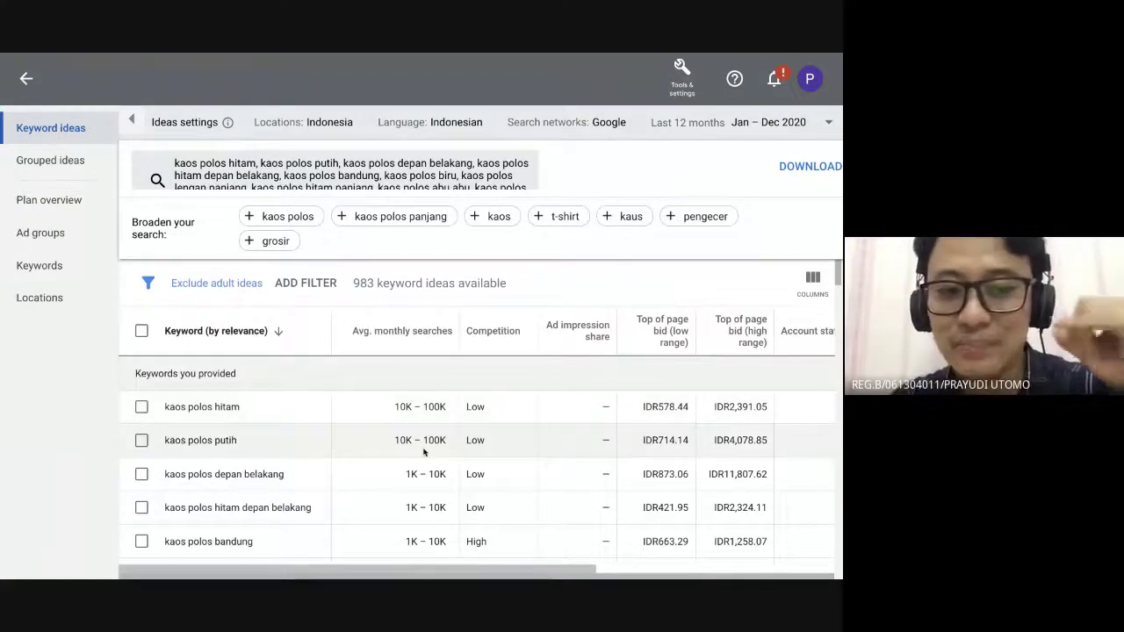
Select the keyword kaos polos bandung and compare its monthly searches and competition with the other provided keywords
scroll(431, 437, down, 1)
scroll(432, 435, up, 1)
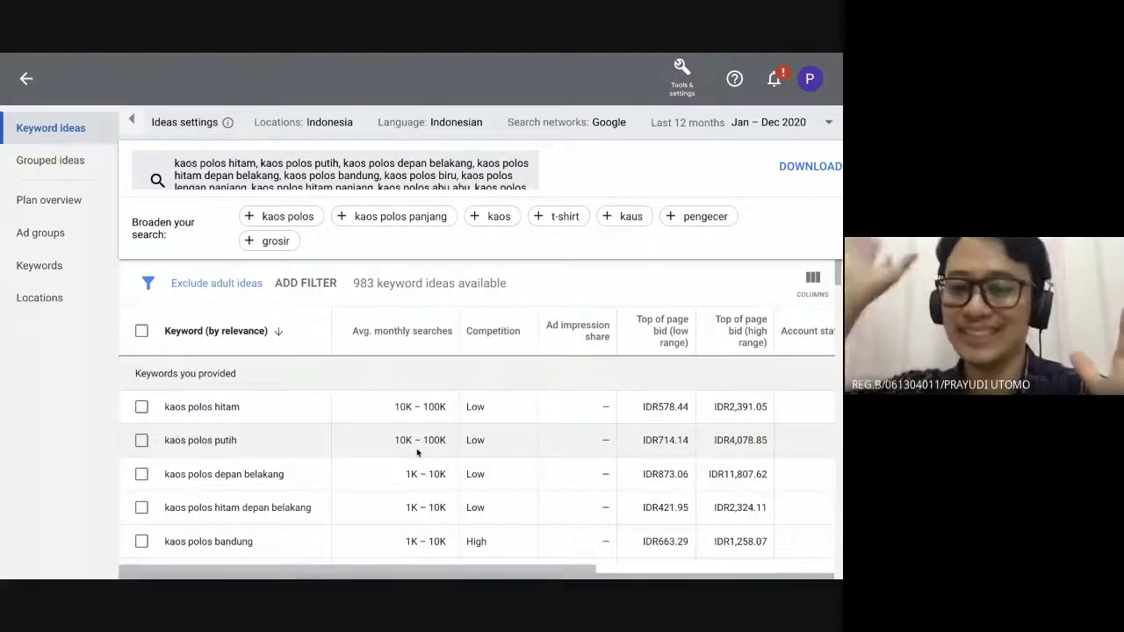
scroll(410, 451, down, 1)
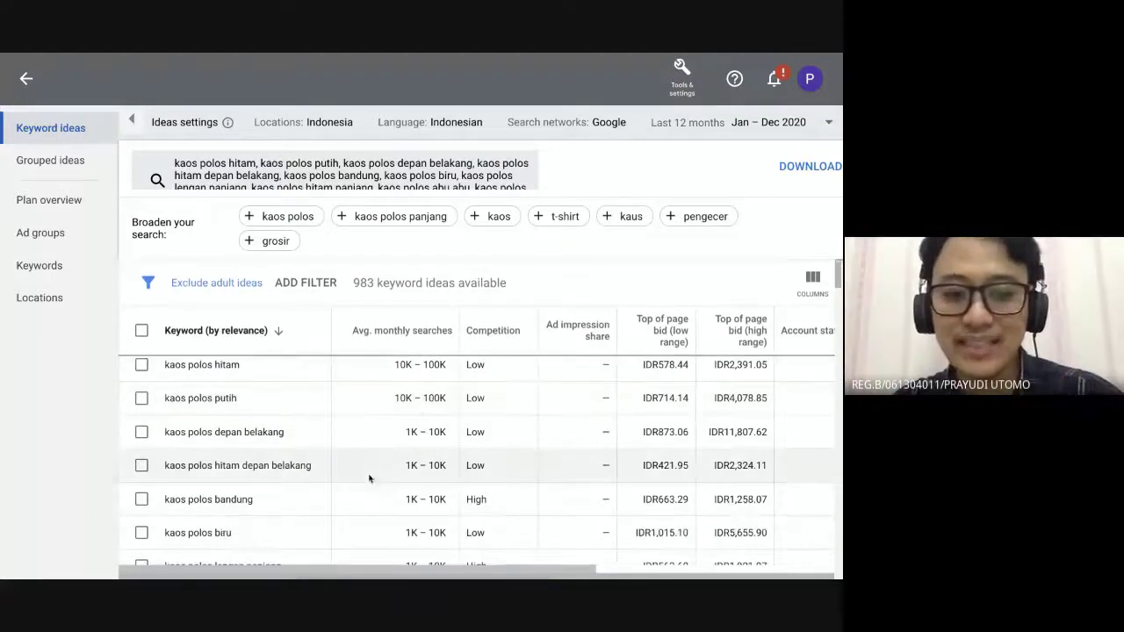
click(142, 499)
scroll(324, 506, down, 2)
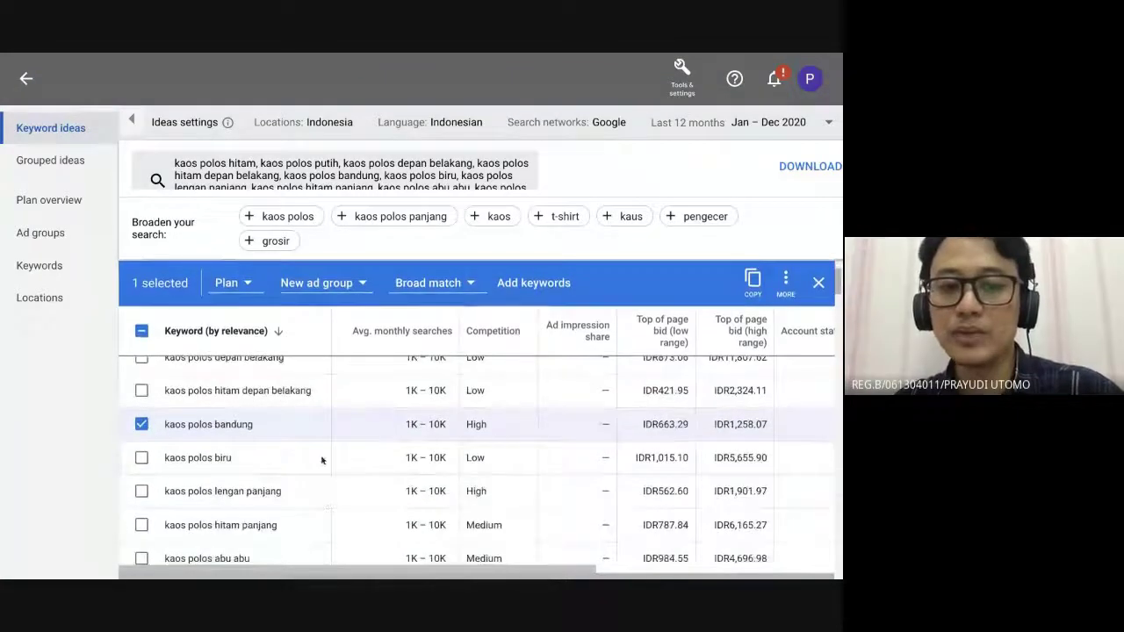
scroll(321, 459, up, 2)
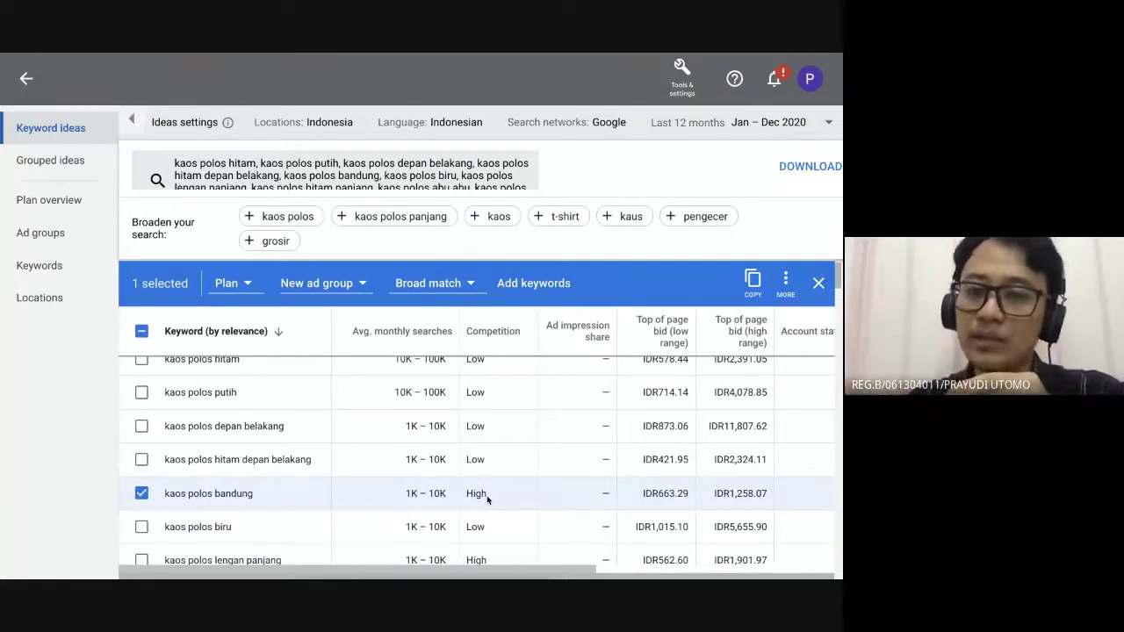
scroll(311, 427, up, 1)
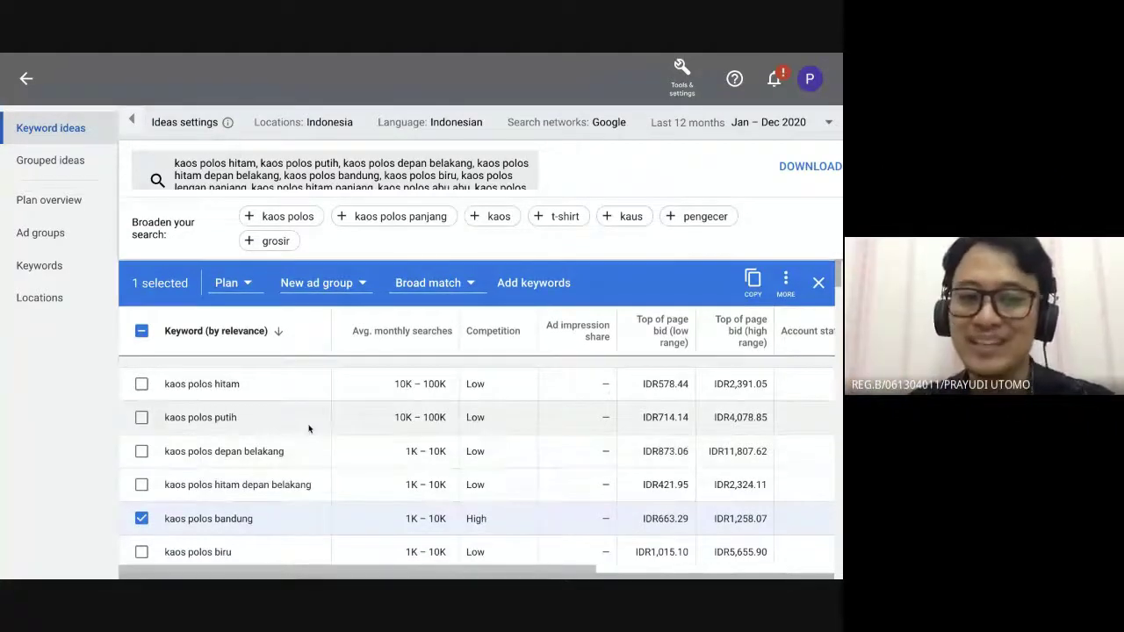
scroll(298, 420, down, 1)
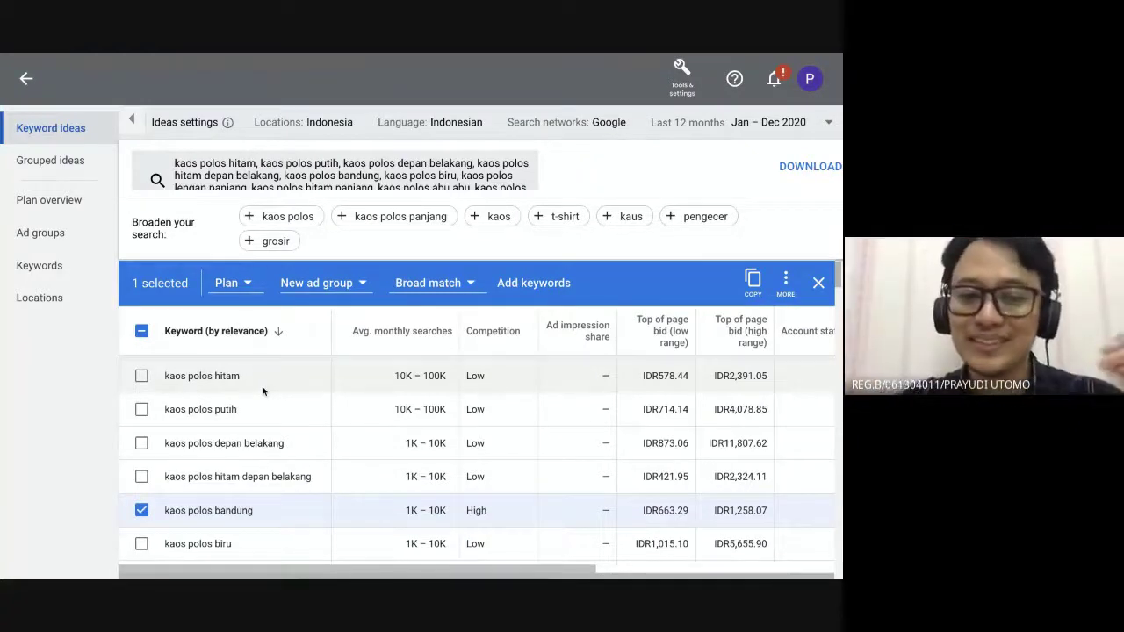
Review the average monthly searches and competition of the remaining provided keywords down to kaos polos anak
scroll(262, 390, down, 2)
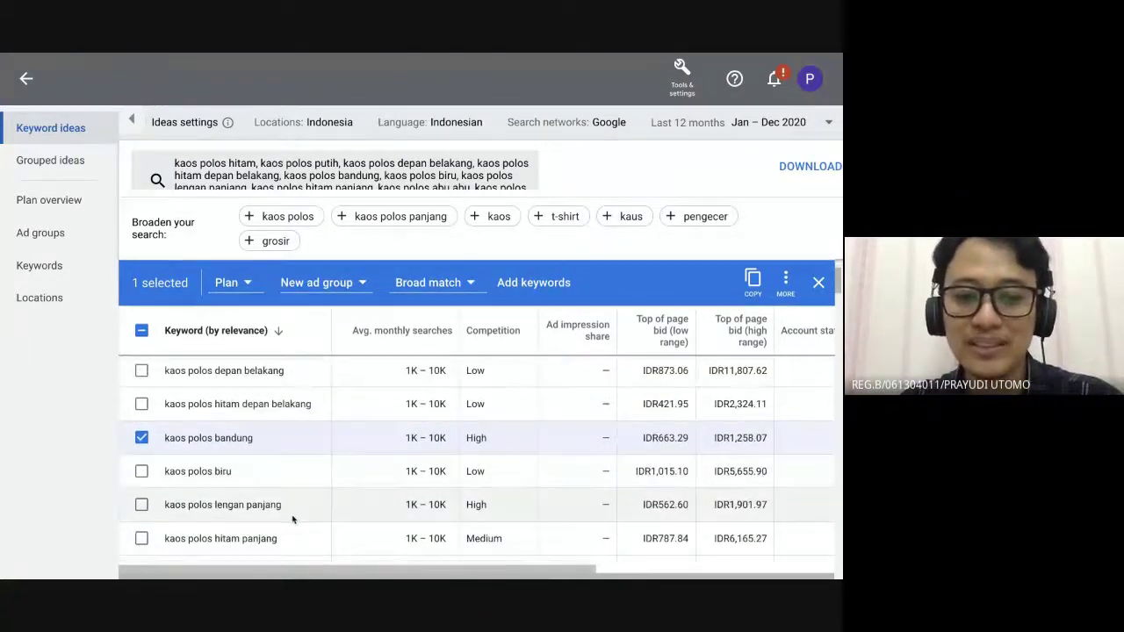
scroll(320, 505, down, 3)
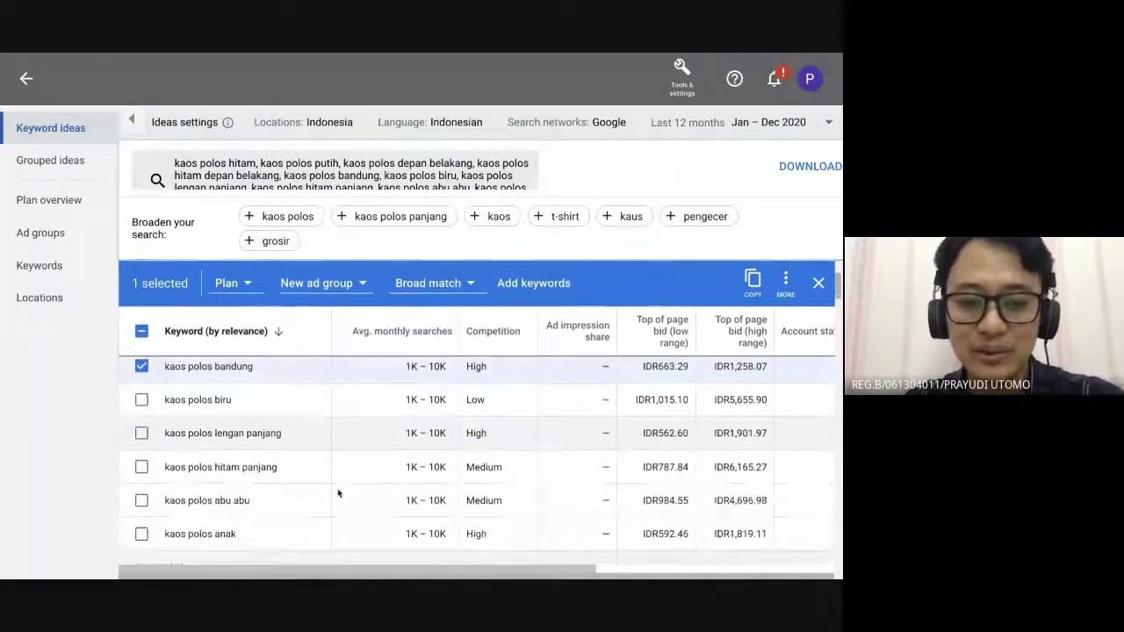
scroll(333, 493, up, 5)
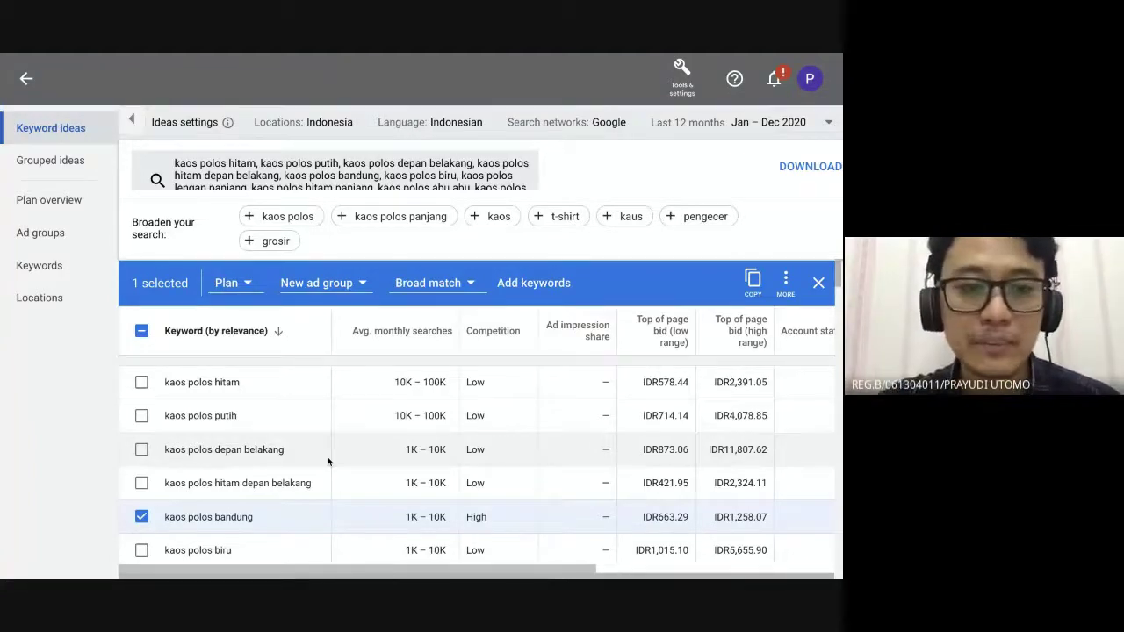
Return to the All campaigns overview, exit the full-screen window and reduce the page zoom to 100%
click(27, 79)
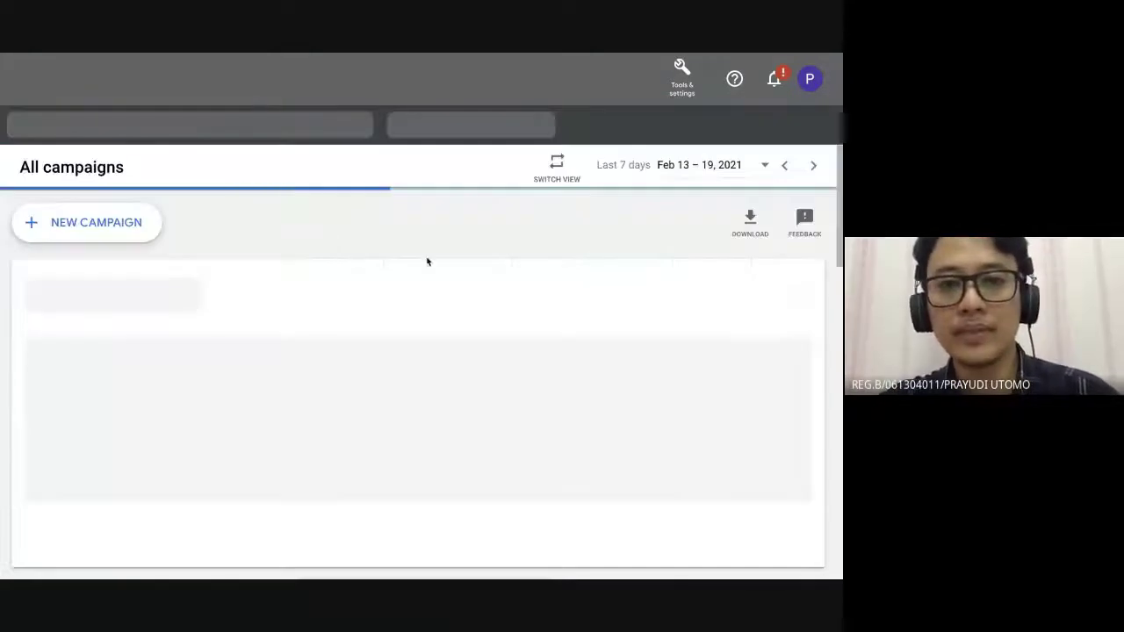
mouse_move(70, 64)
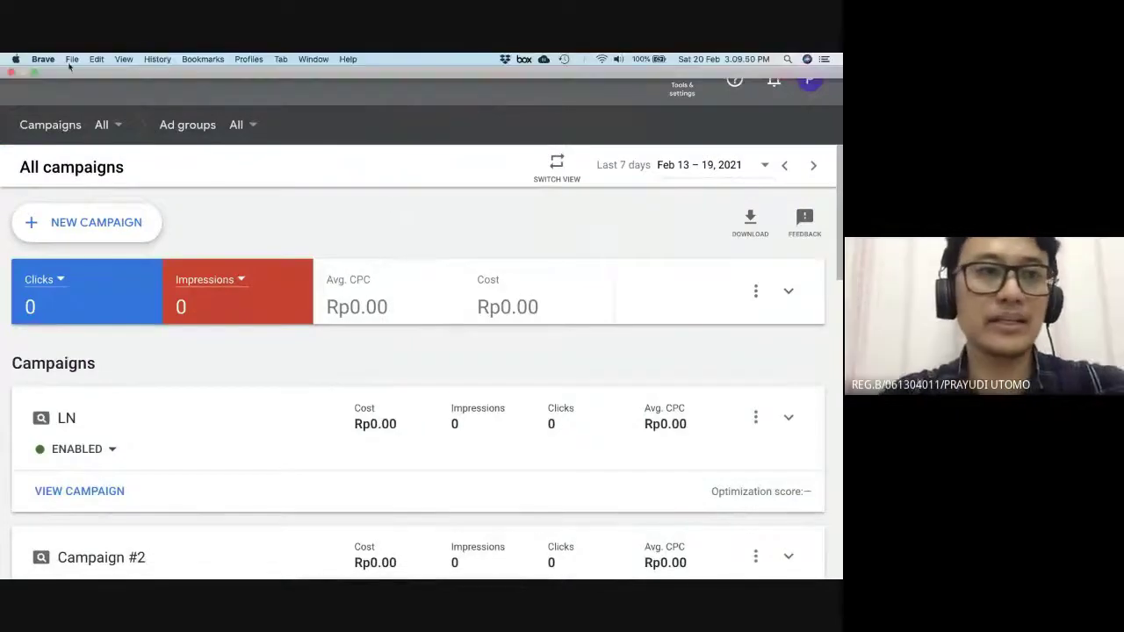
click(35, 72)
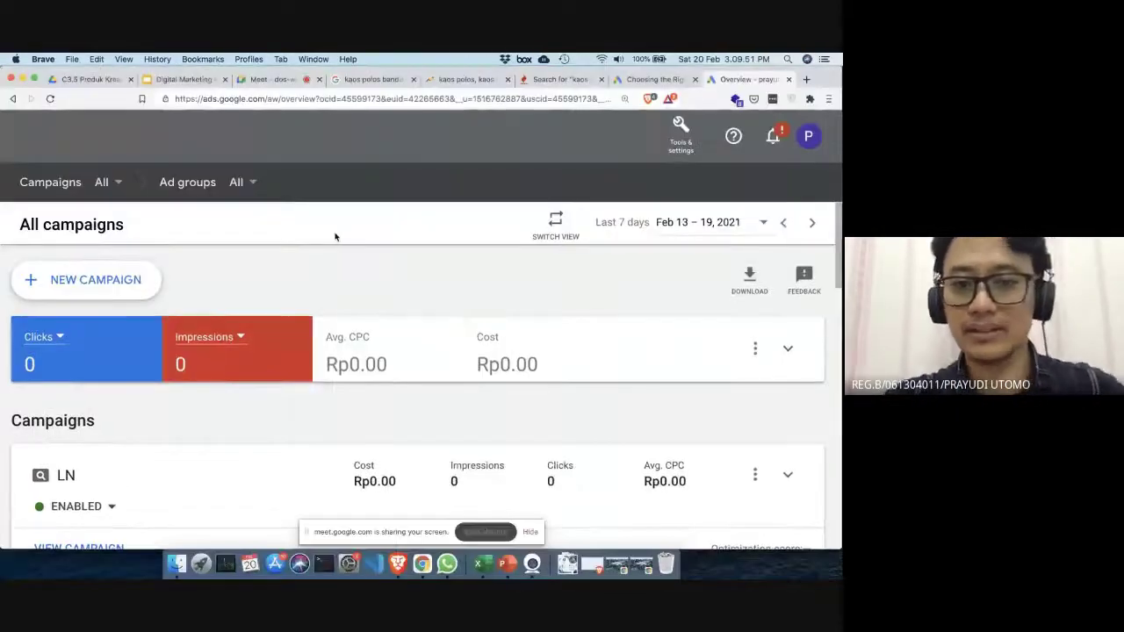
key(super+minus)
key(super+minus)
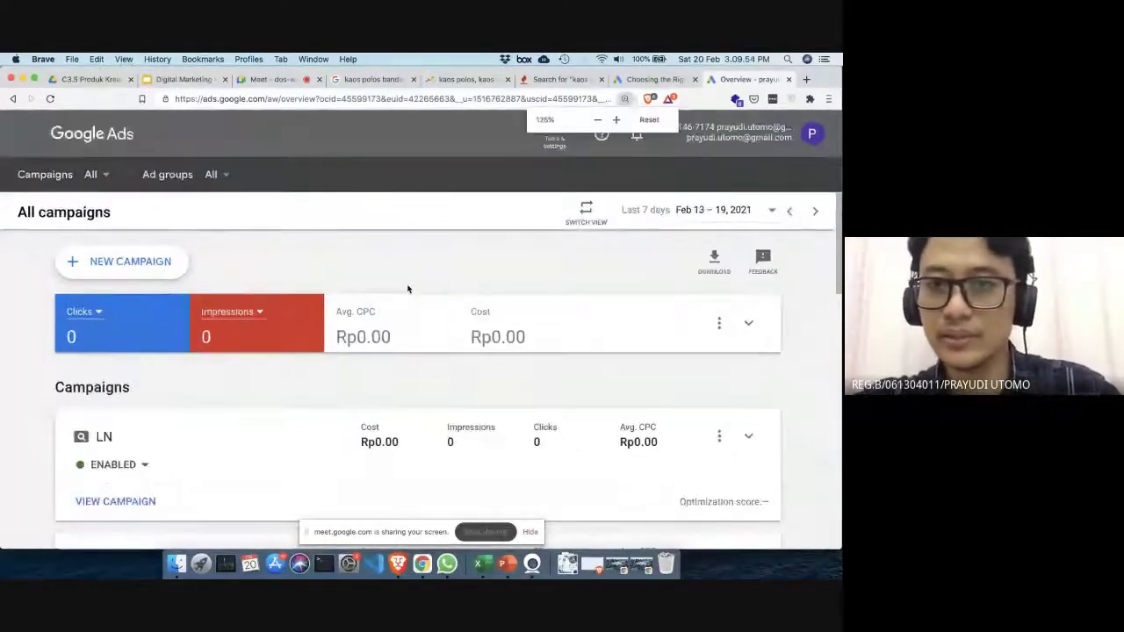
key(super+minus)
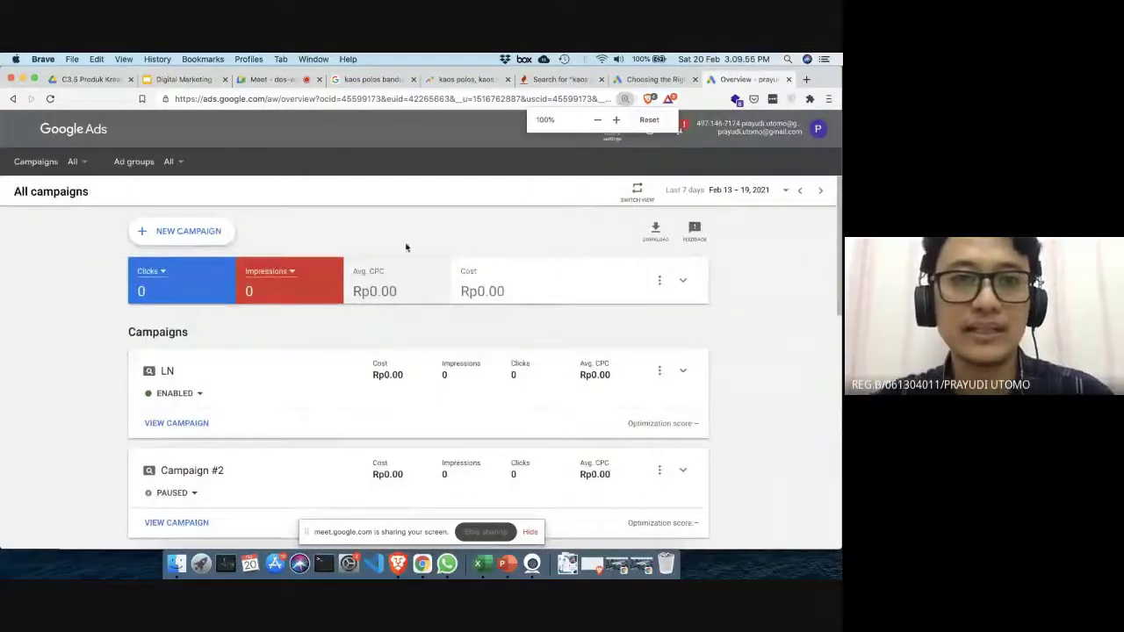
Switch to the Digital Marketing v2 presentation in Google Slides and start presenting from slide 36
click(268, 79)
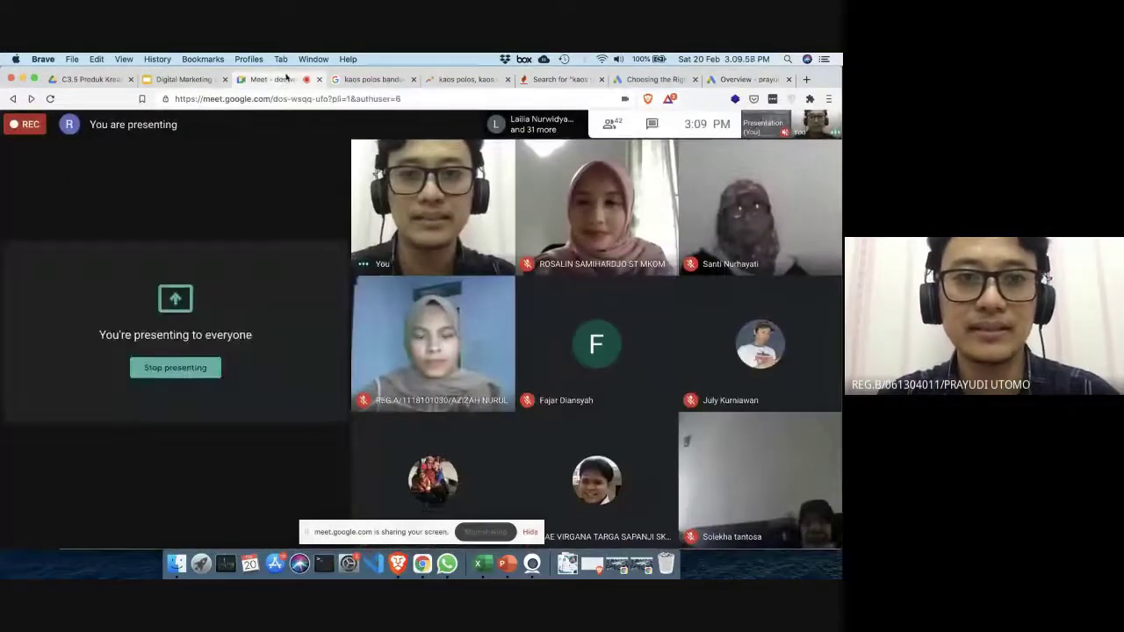
click(202, 80)
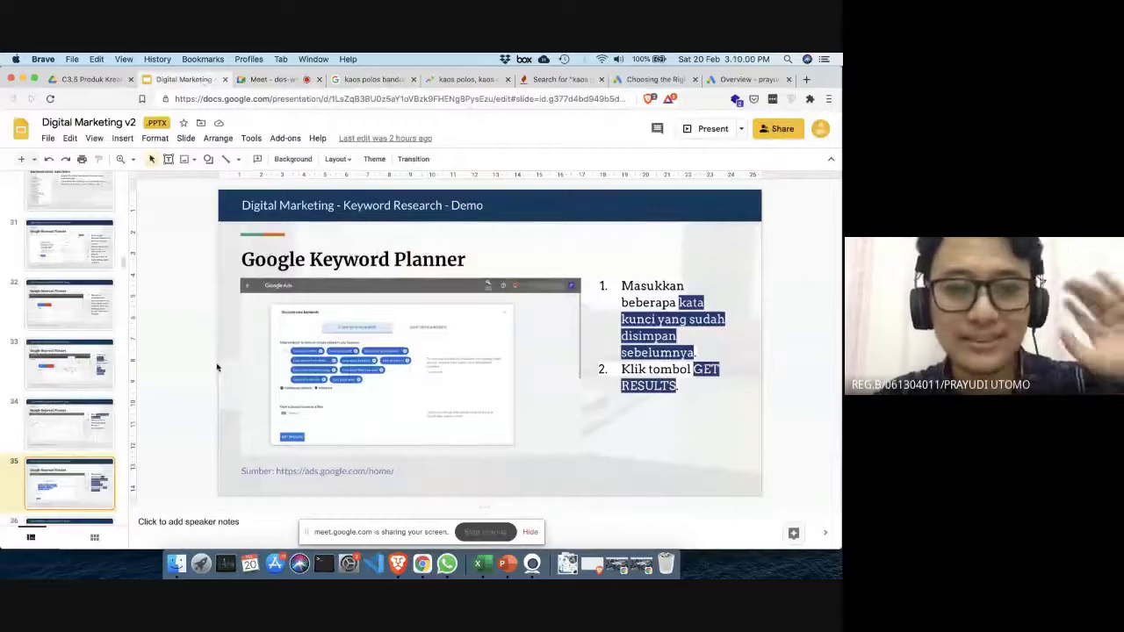
key(Down)
scroll(81, 401, up, 1)
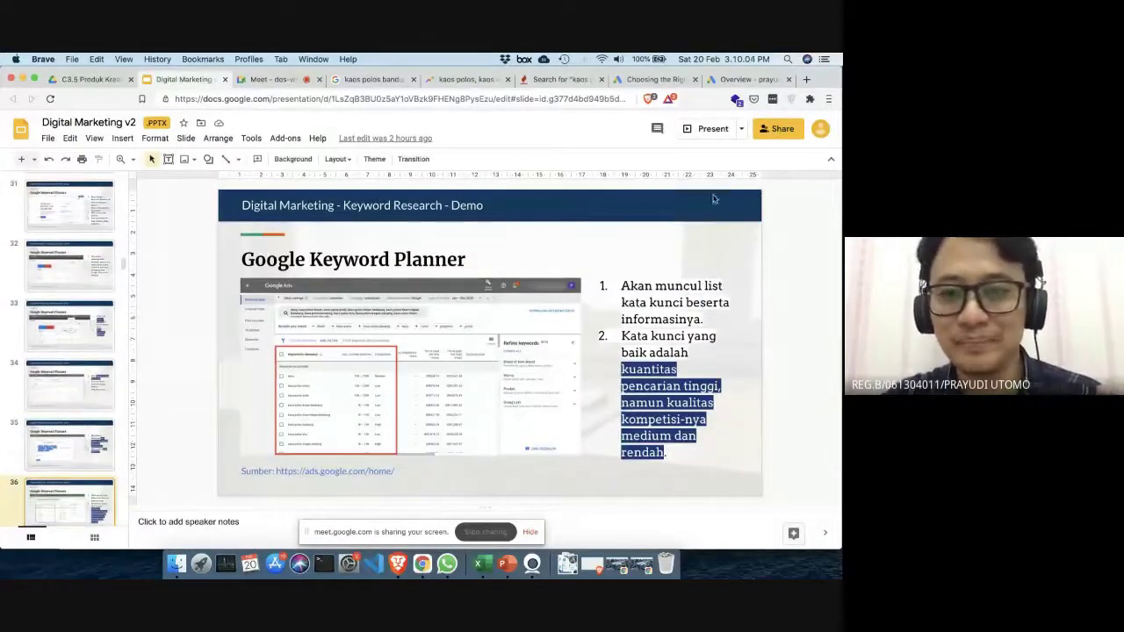
click(710, 128)
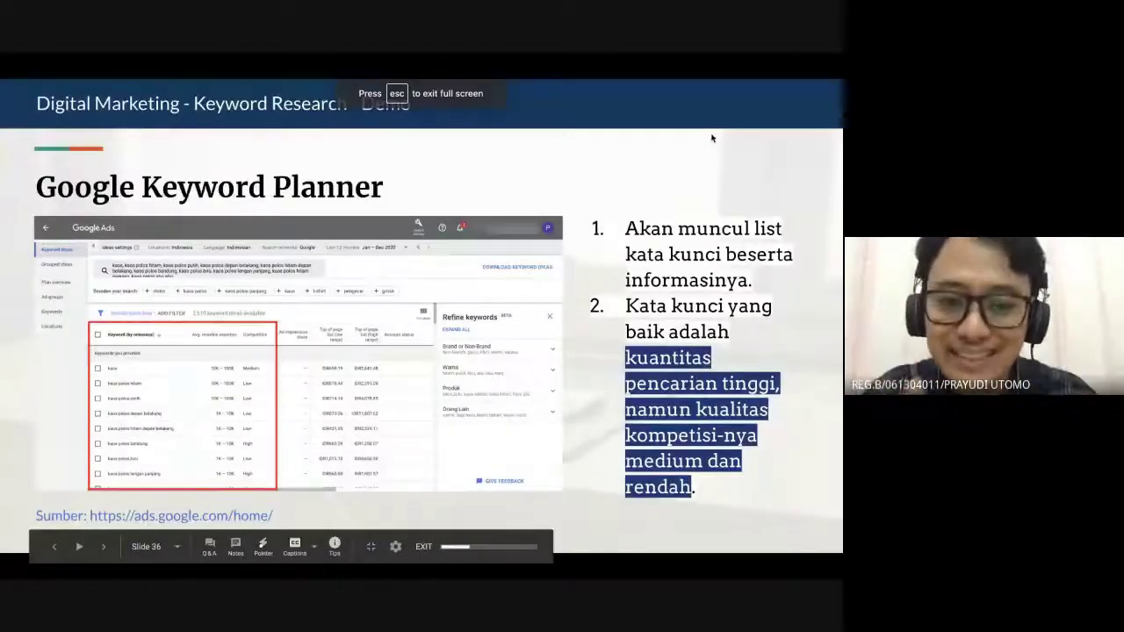
Review the Google Keyword Planner slides on entering keywords, judging results and building a keyword database in Excel, and end the slideshow
key(Left)
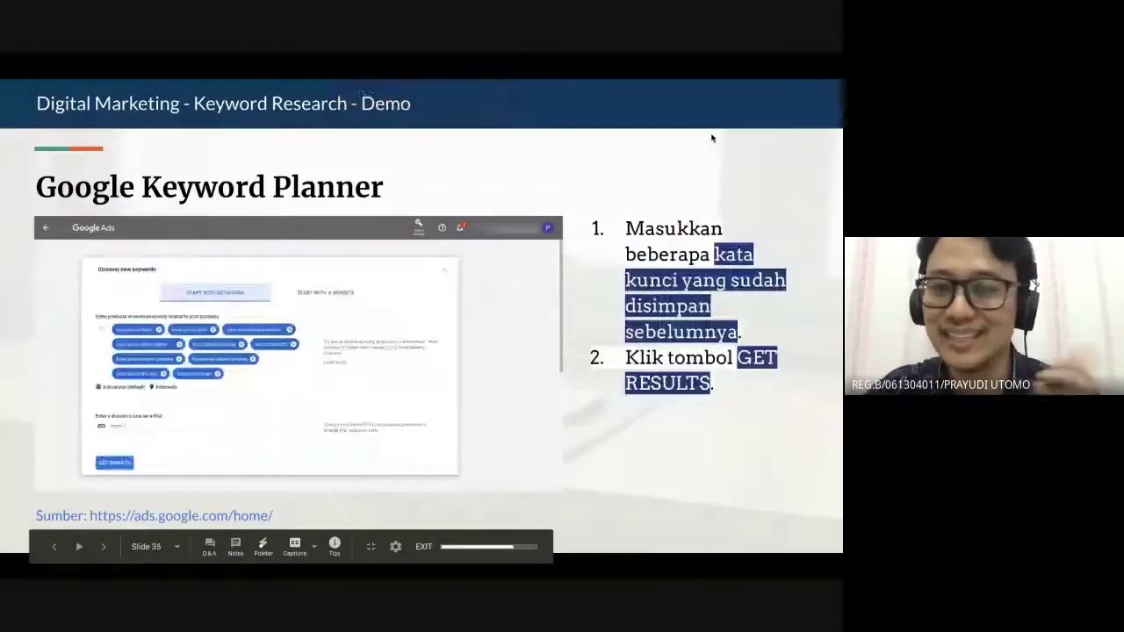
key(Right)
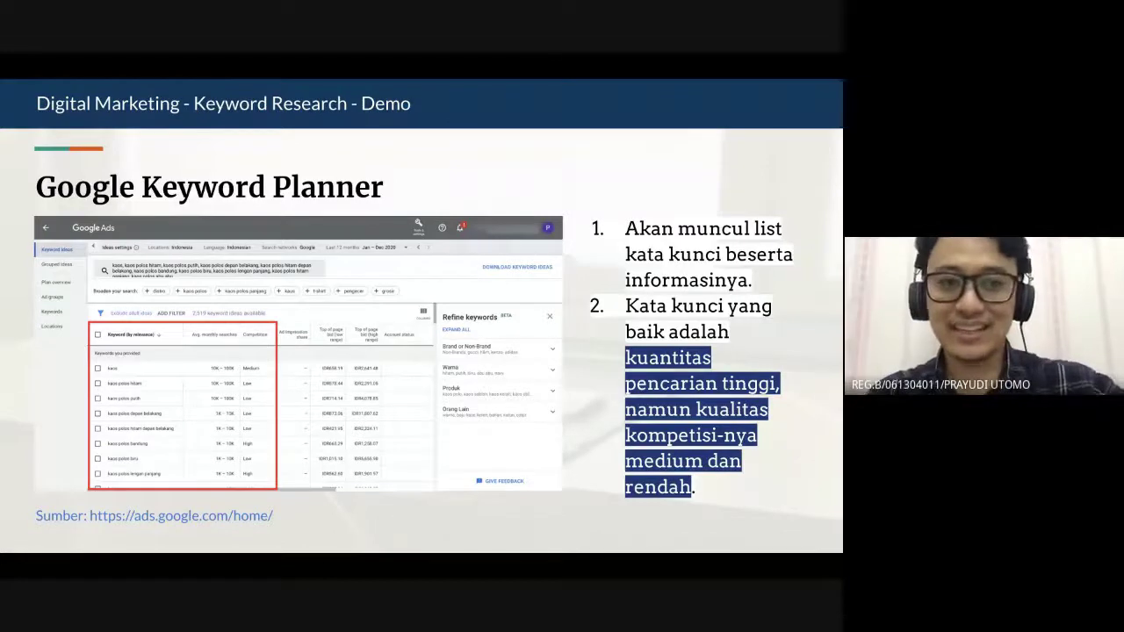
key(Right)
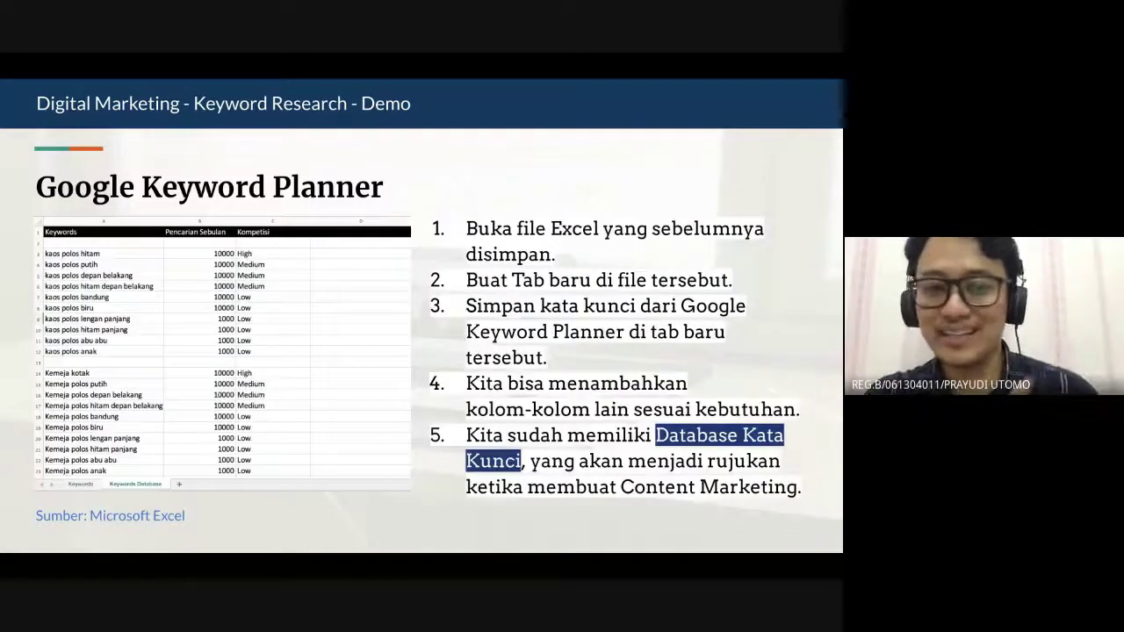
key(Right)
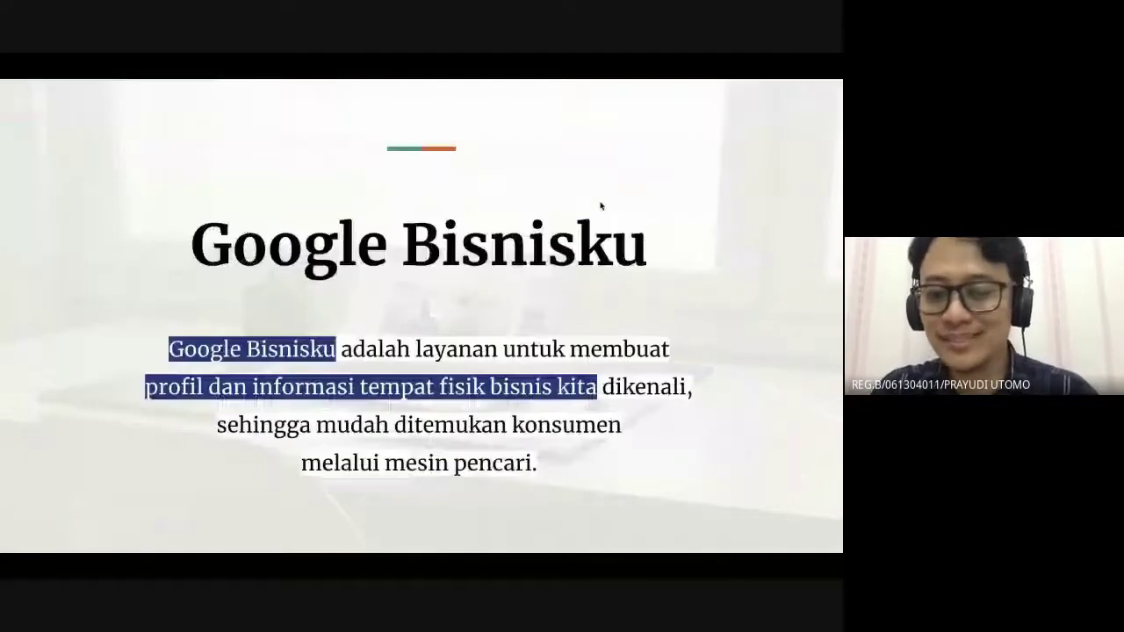
key(Left)
key(Left)
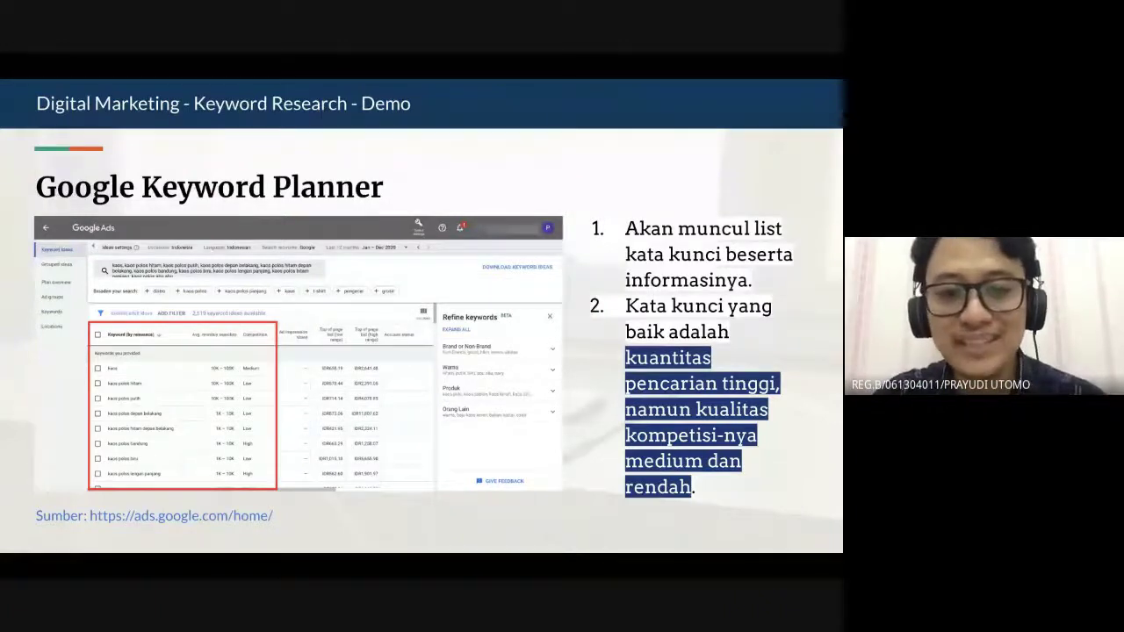
key(Right)
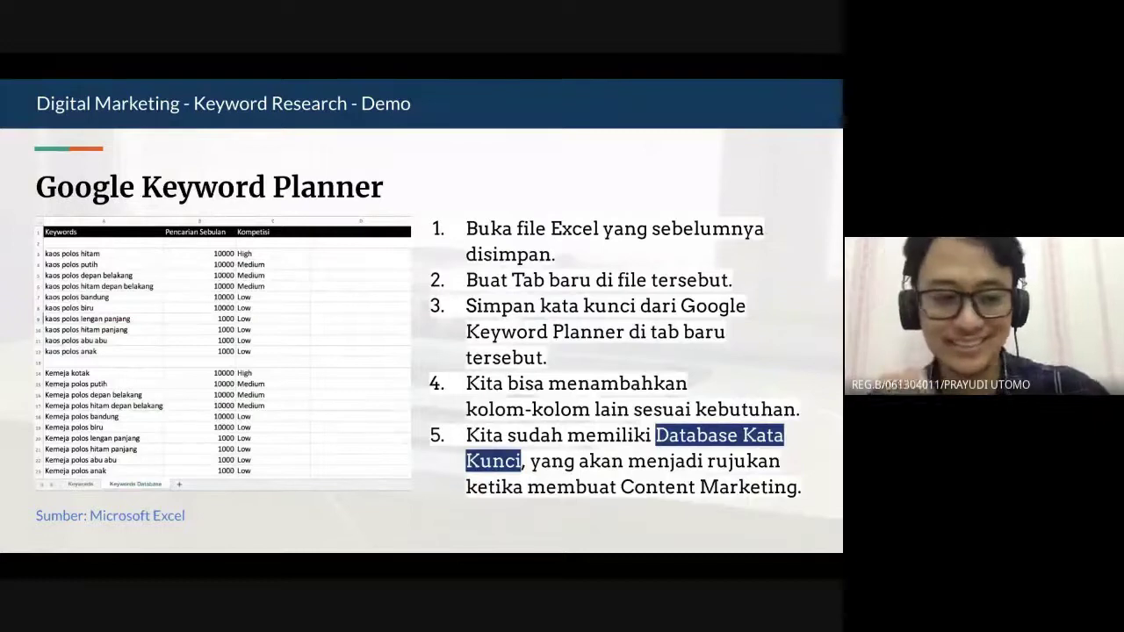
key(Escape)
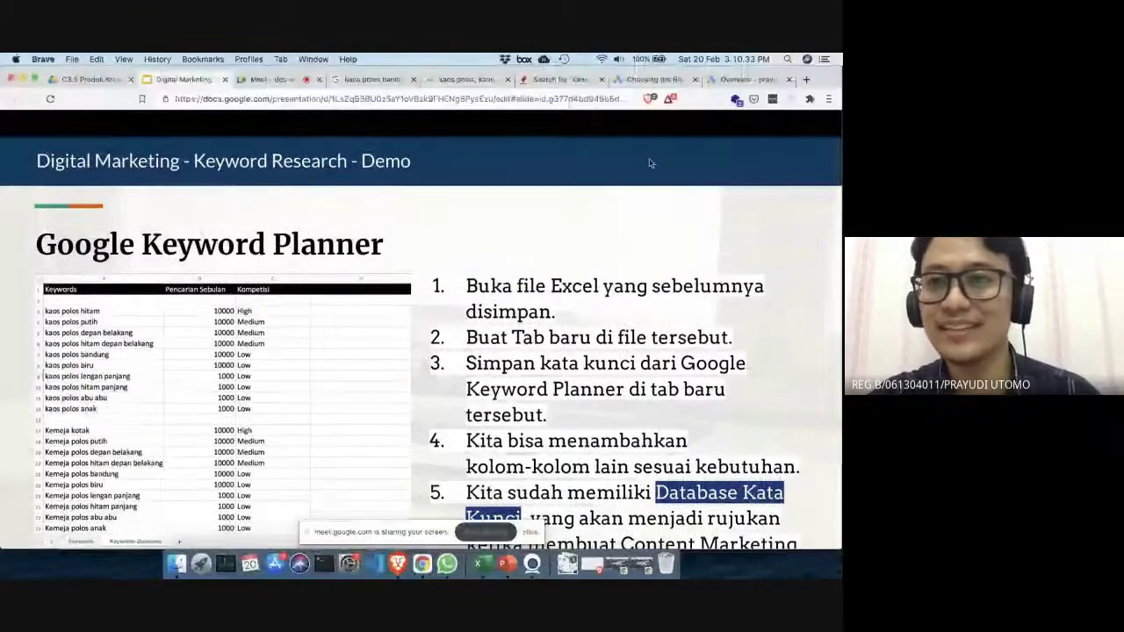
Switch back to the Google Ads overview and open Keyword Planner
click(746, 79)
click(659, 79)
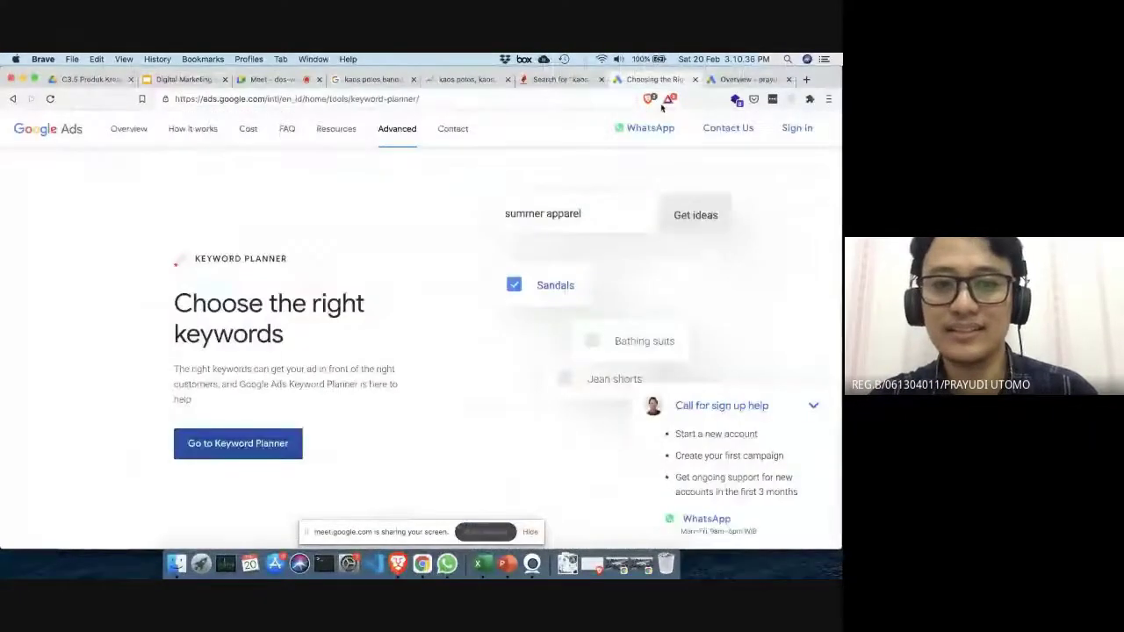
click(754, 79)
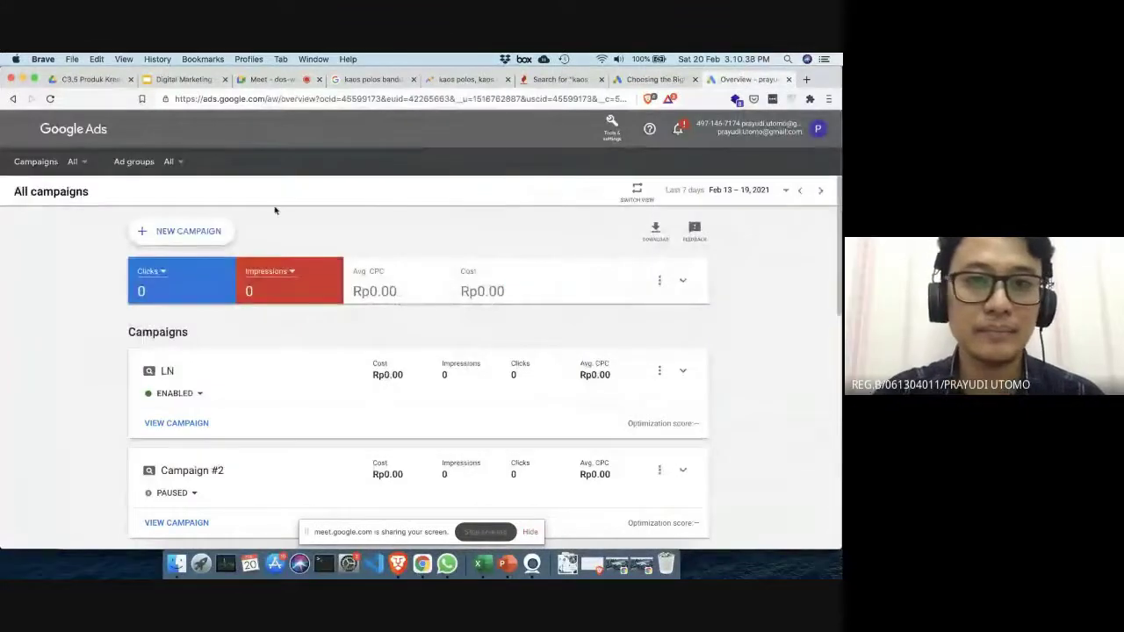
click(481, 81)
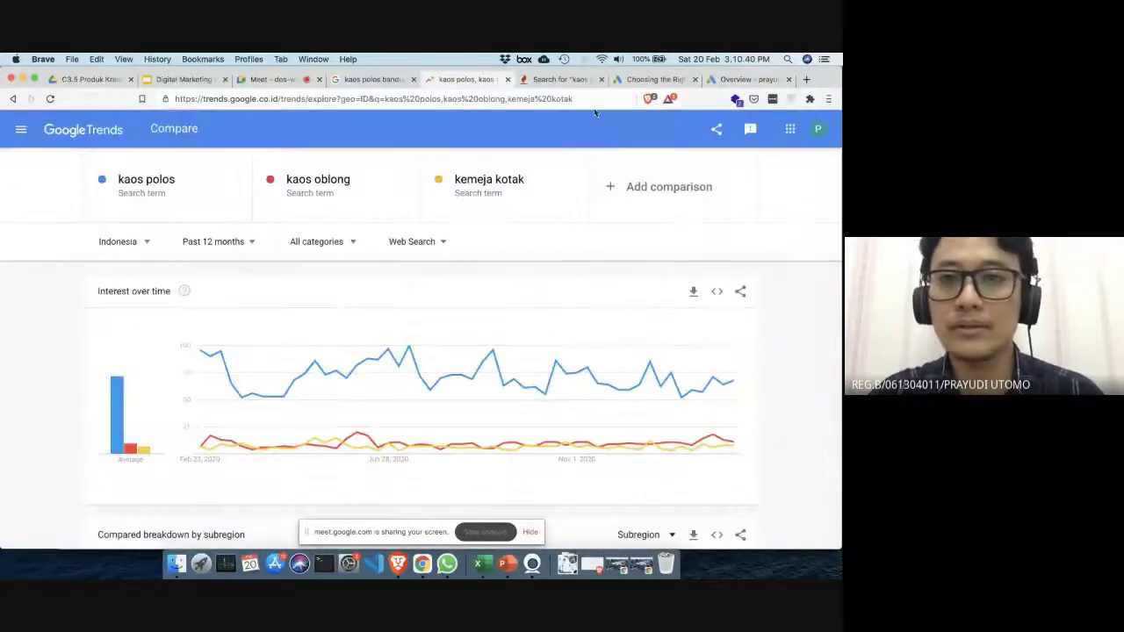
click(650, 79)
click(748, 79)
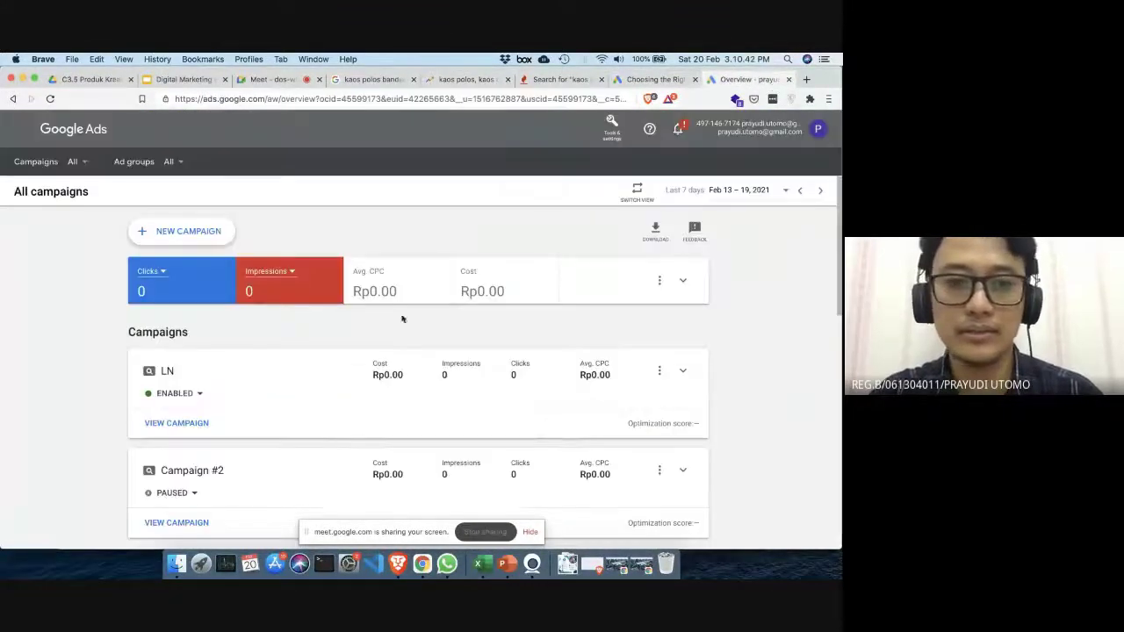
click(609, 132)
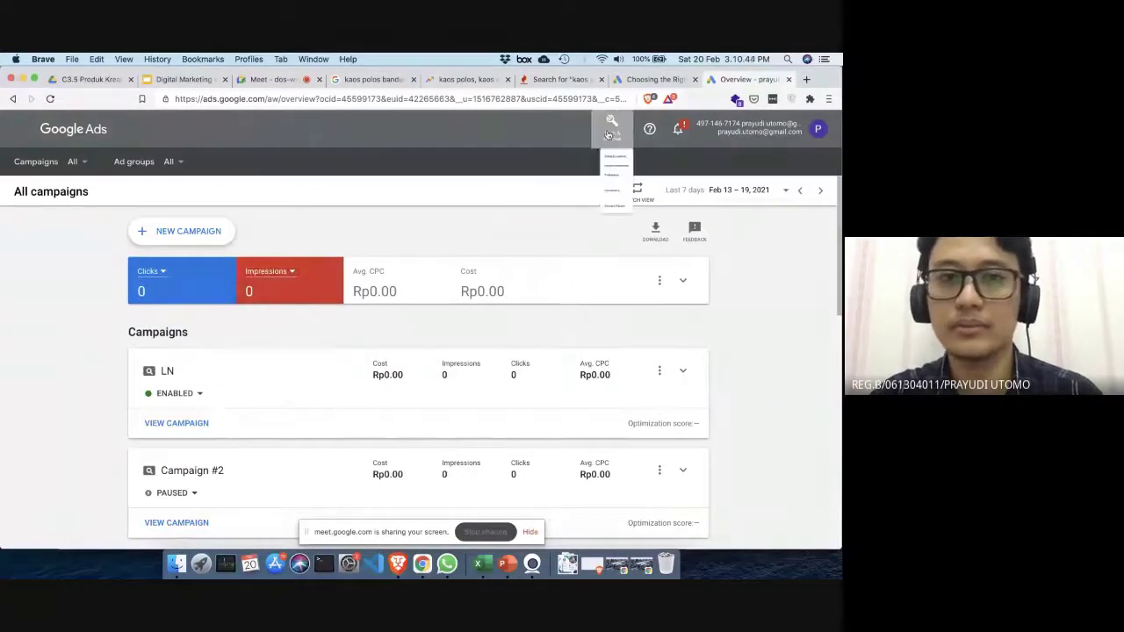
click(577, 324)
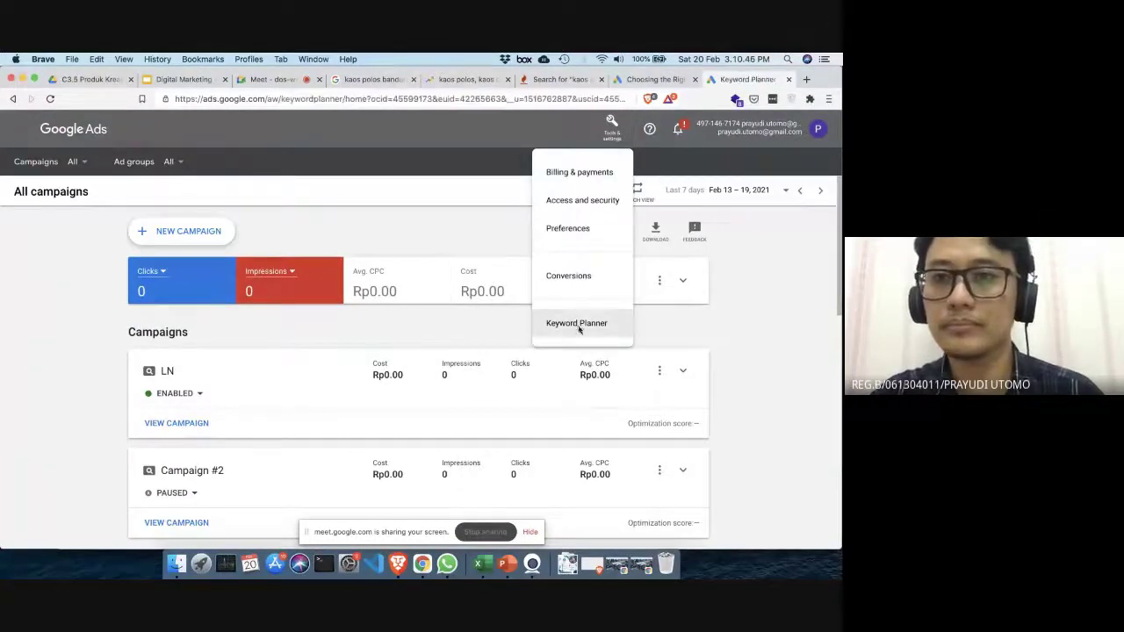
Discover new keywords by pasting the ten copied kaos polos keywords again and getting the results
click(137, 196)
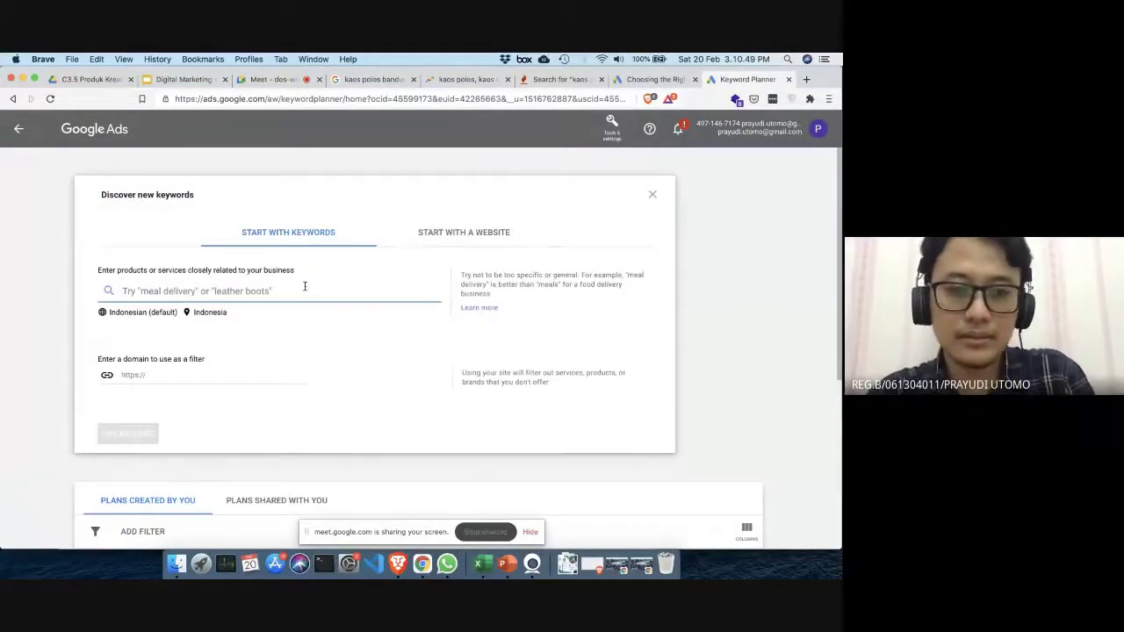
key(super+v)
click(140, 503)
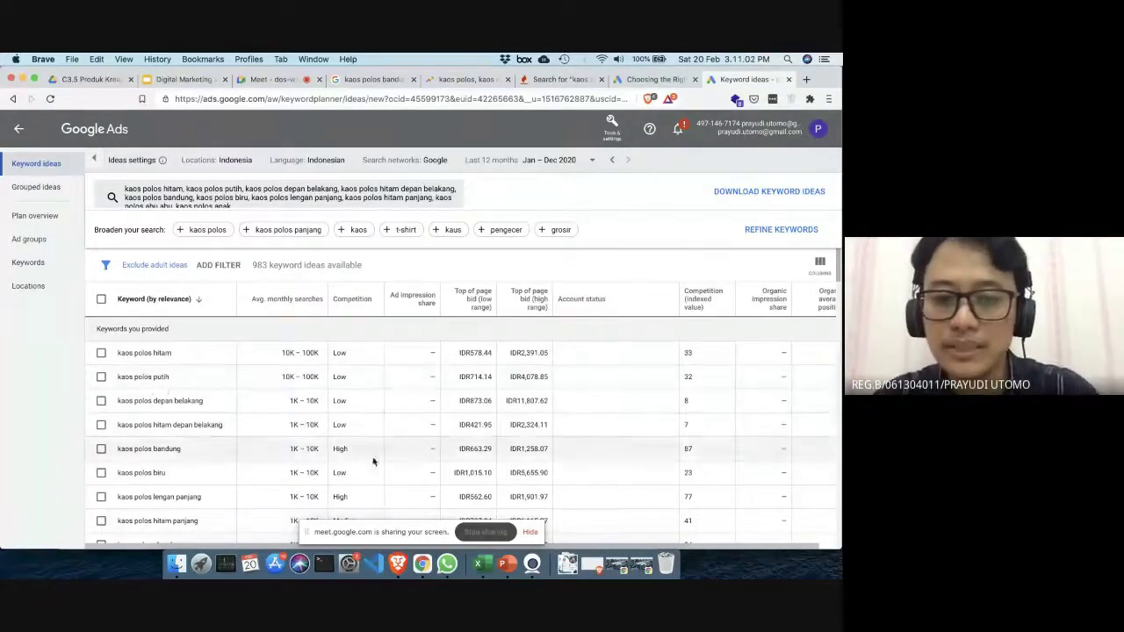
Switch to the Keyword Tool Export - kaos polos workbook in Excel and open the Keywords Database sheet
click(479, 563)
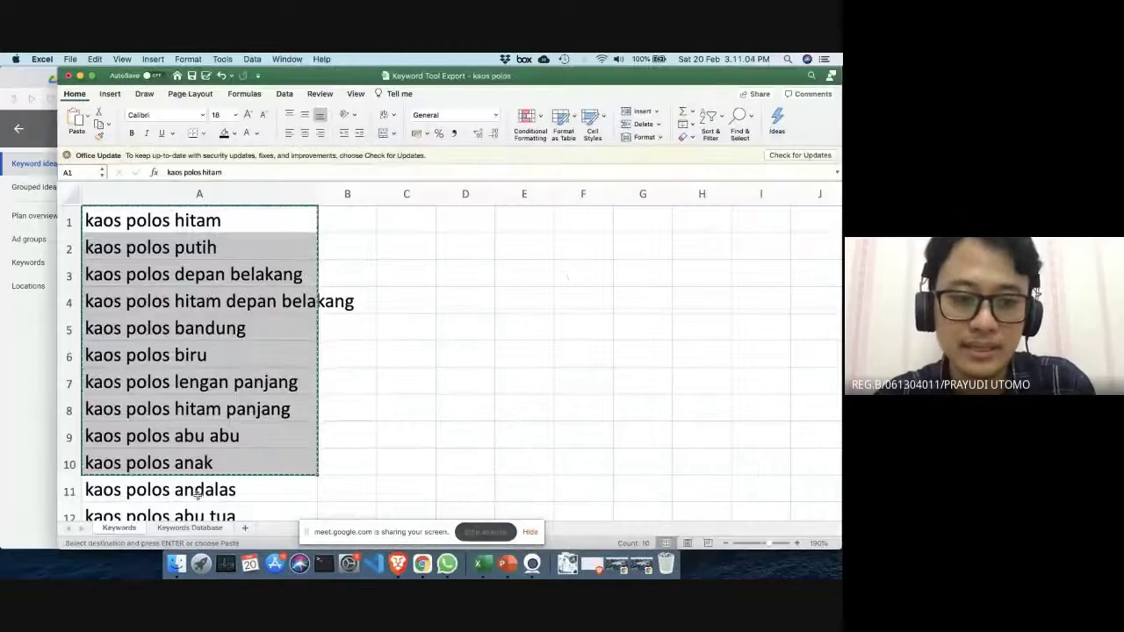
click(372, 385)
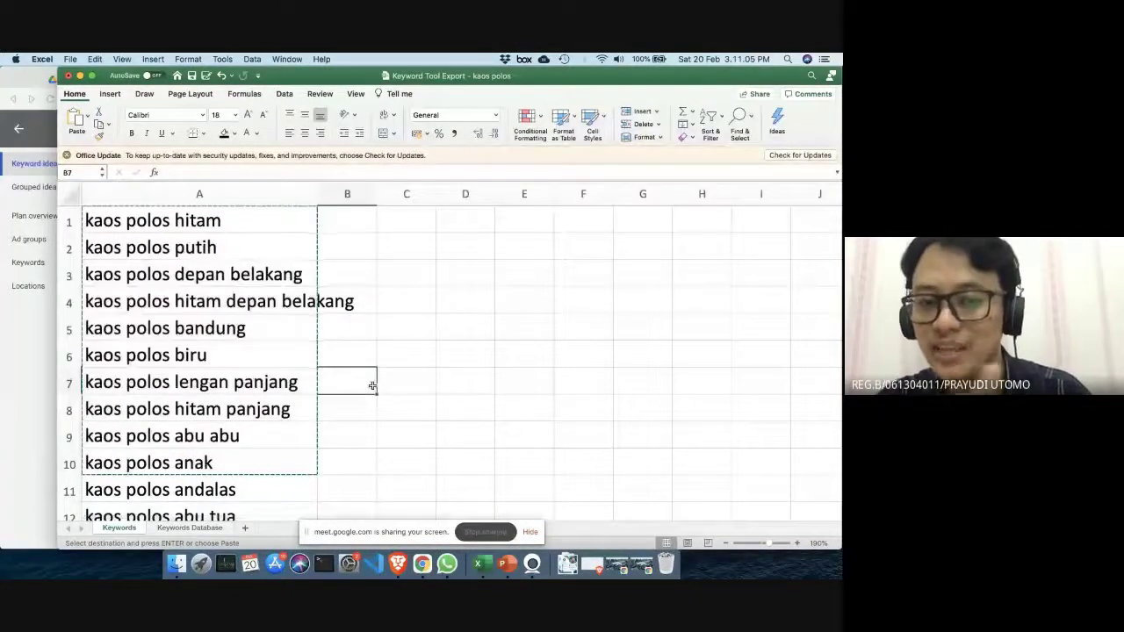
click(204, 529)
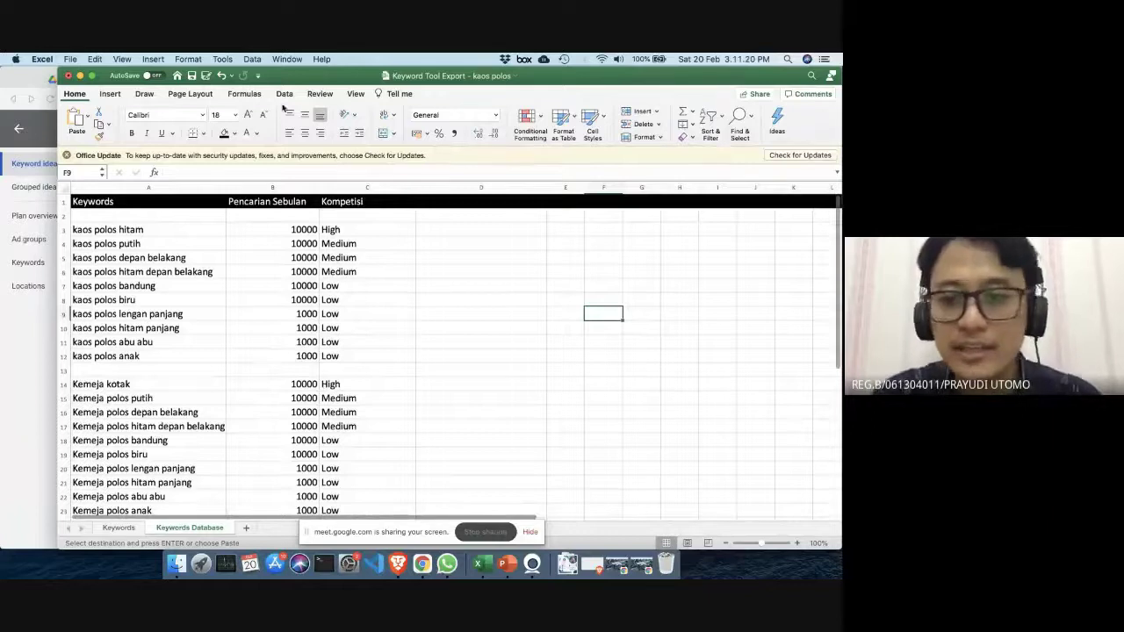
Set the zoom of the Keywords Database sheet to 120% with the Keywords column in view
click(798, 544)
click(798, 544)
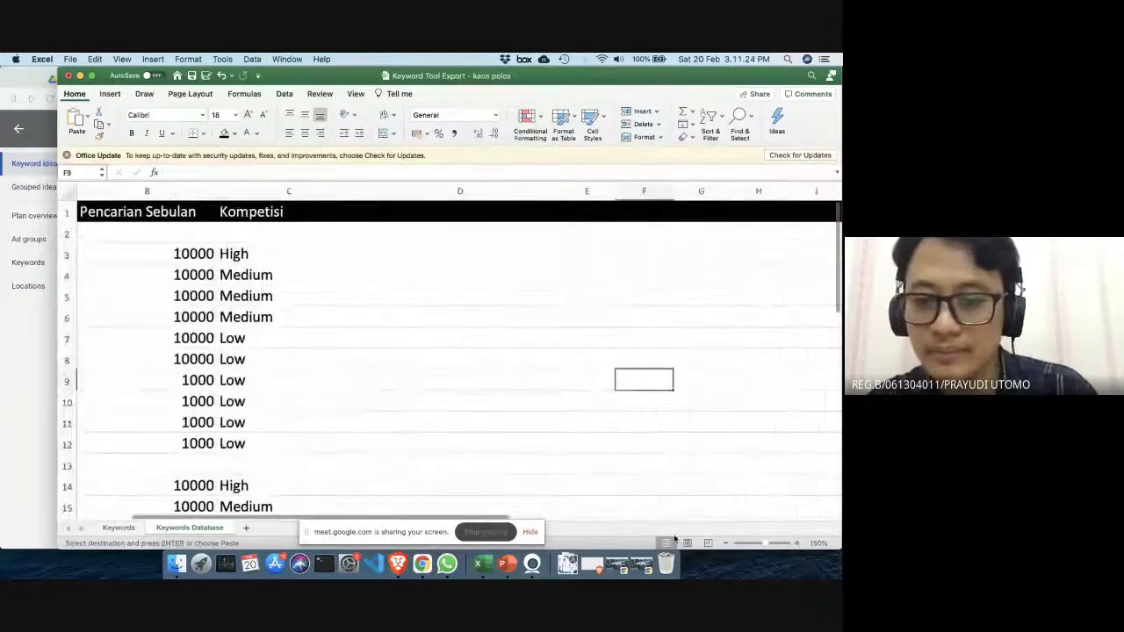
click(726, 543)
click(726, 543)
click(726, 544)
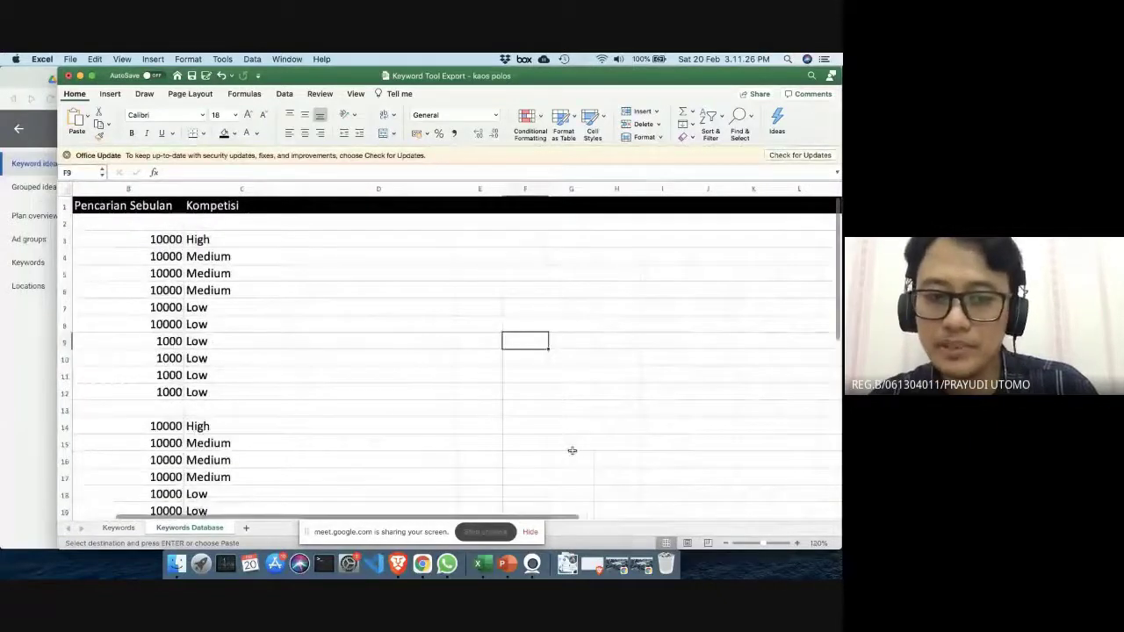
scroll(572, 449, left, 5)
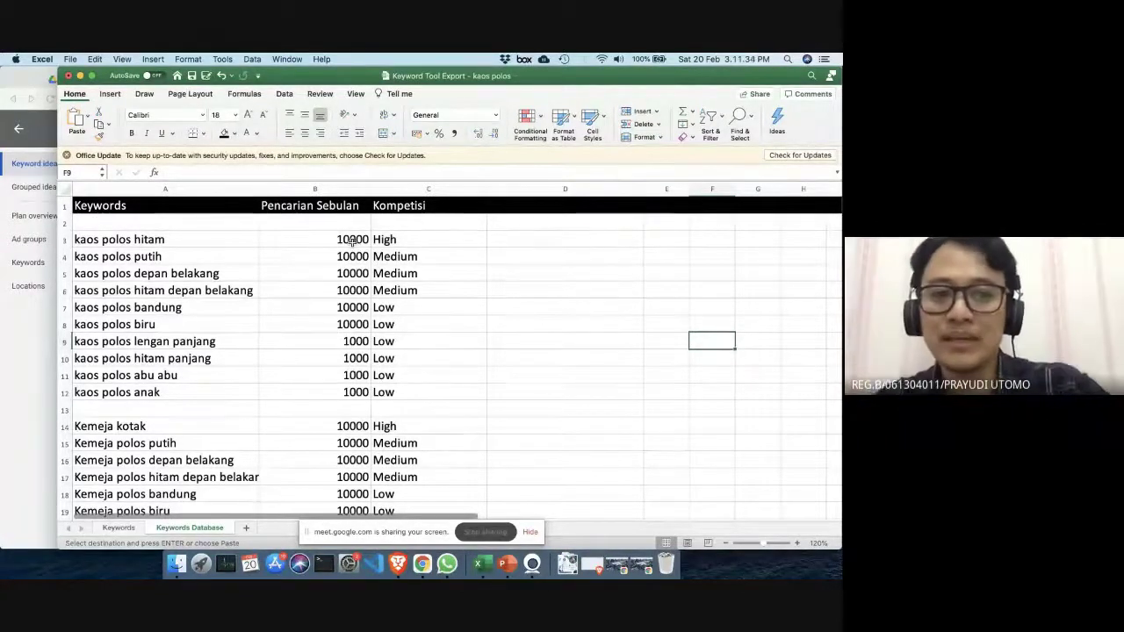
Examine the Kompetisi entry for kaos polos hitam, the empty column D beside it, and the keyword kaos polos putih
click(401, 243)
click(584, 238)
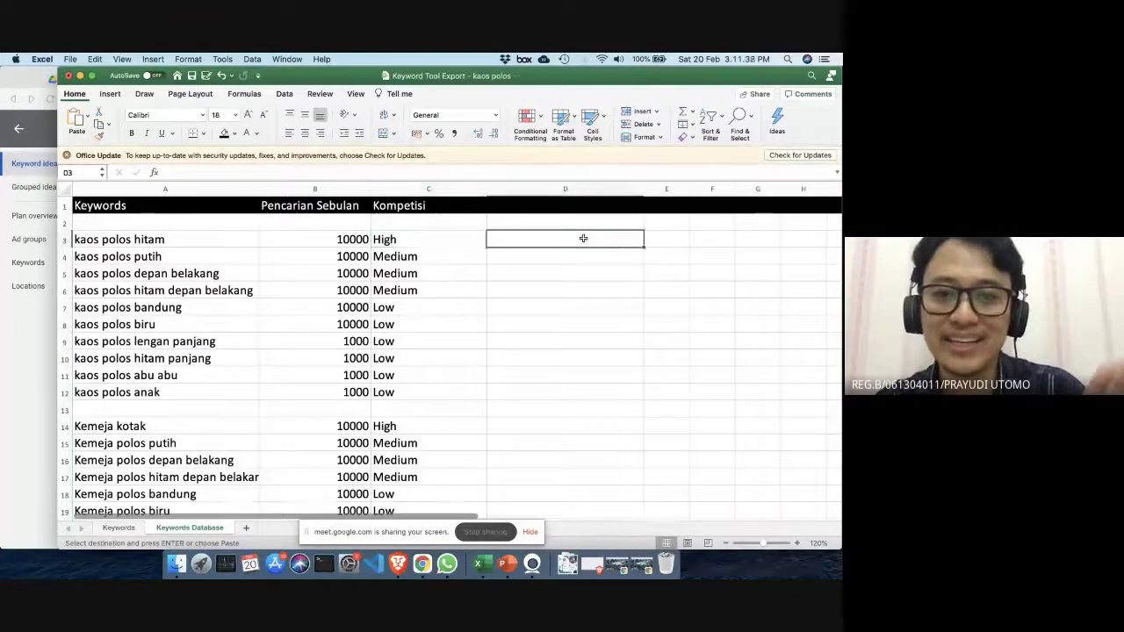
click(167, 260)
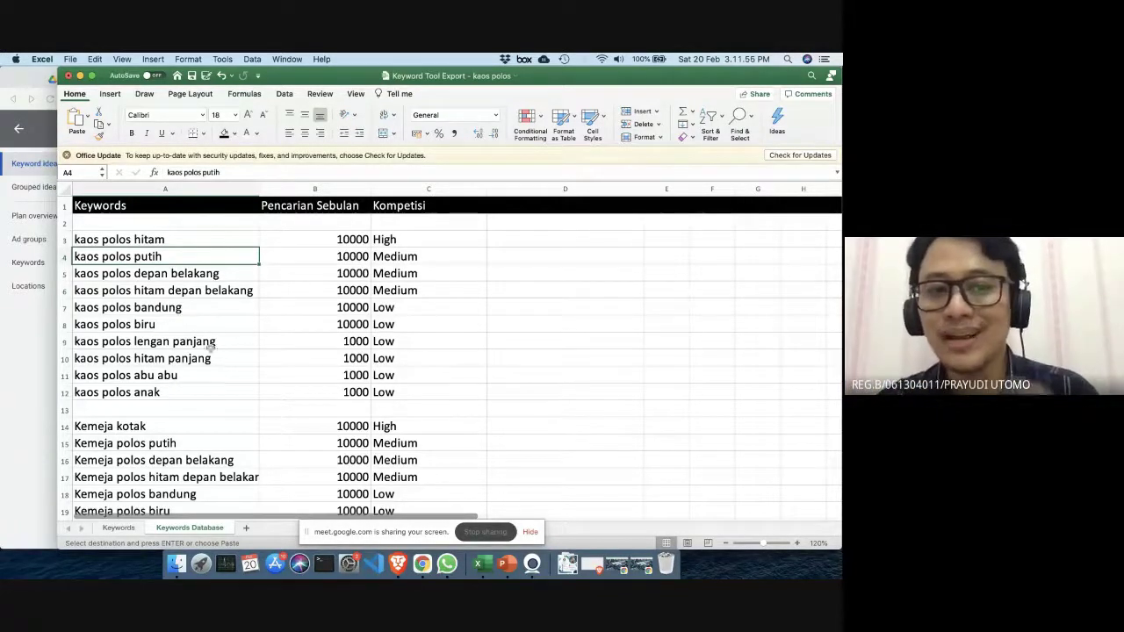
Select the keyword kaos polos hitam, and switch to the Digital Marketing v2 presentation in Google Slides in the Brave browser
click(164, 242)
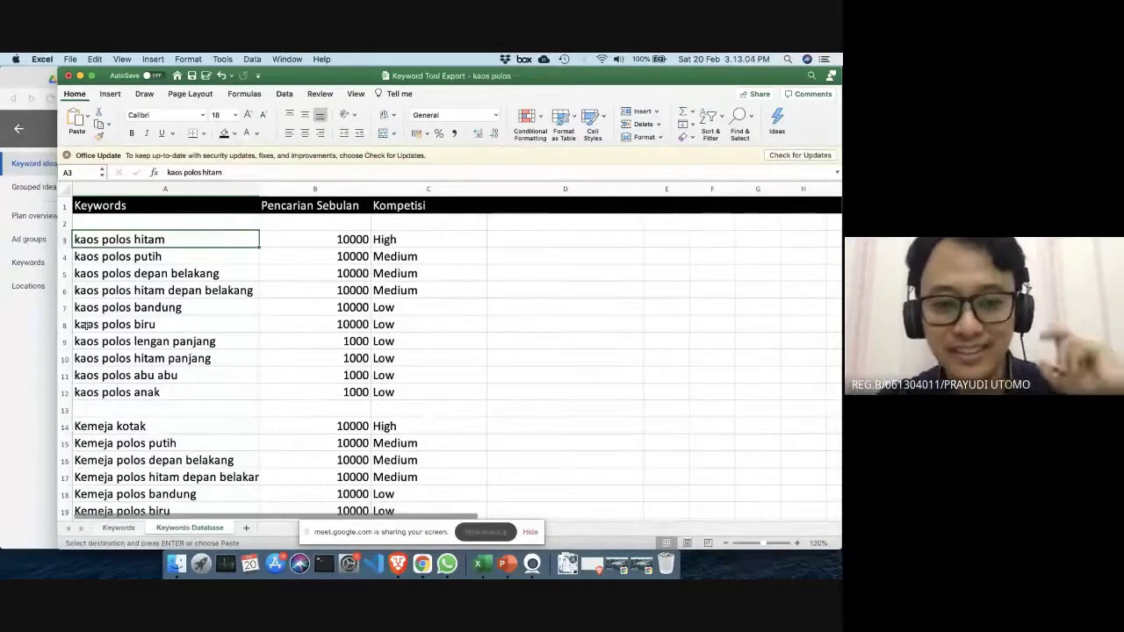
click(16, 359)
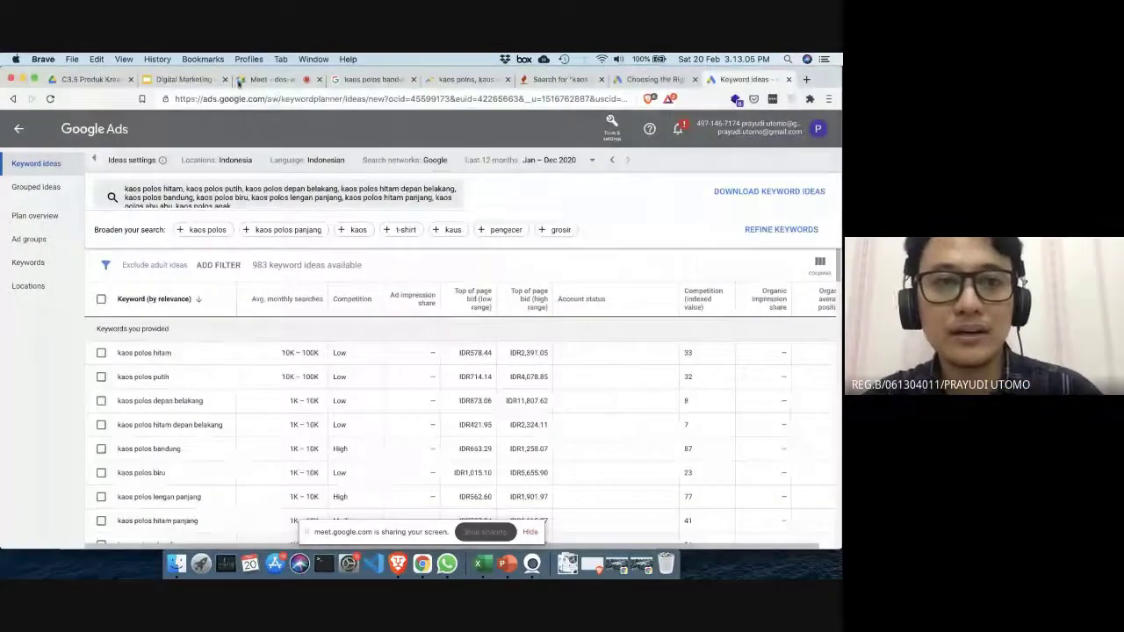
click(186, 80)
scroll(75, 351, down, 5)
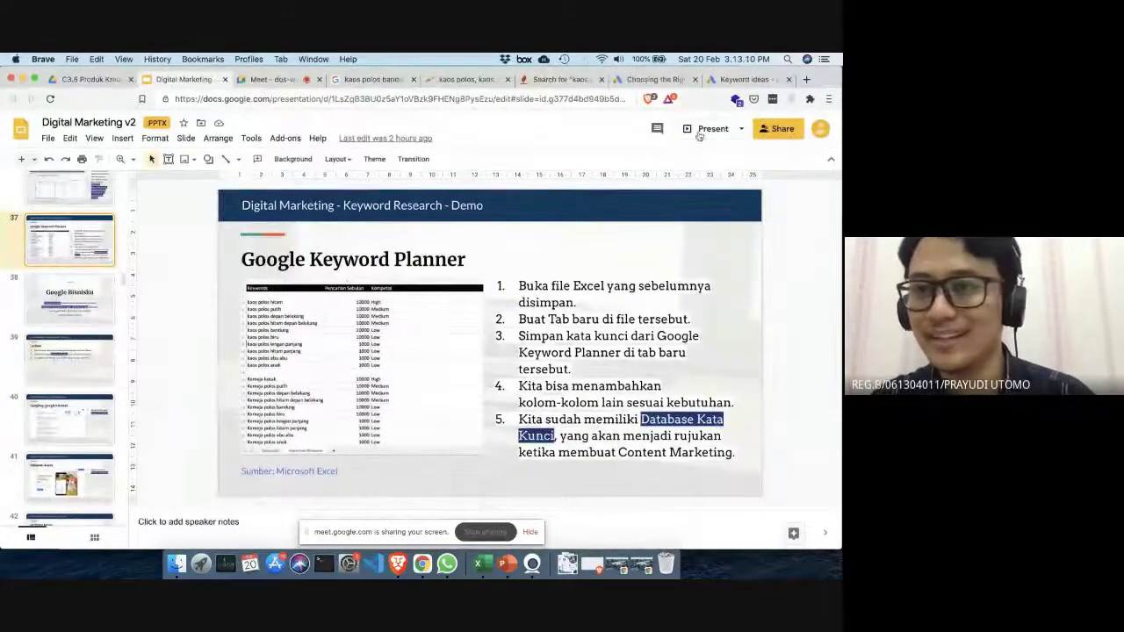
Present the slides full screen from the Google Keyword Planner demo slide and advance past Google Bisnisku to its Latihan slide
key(ctrl+super+f)
key(super+Return)
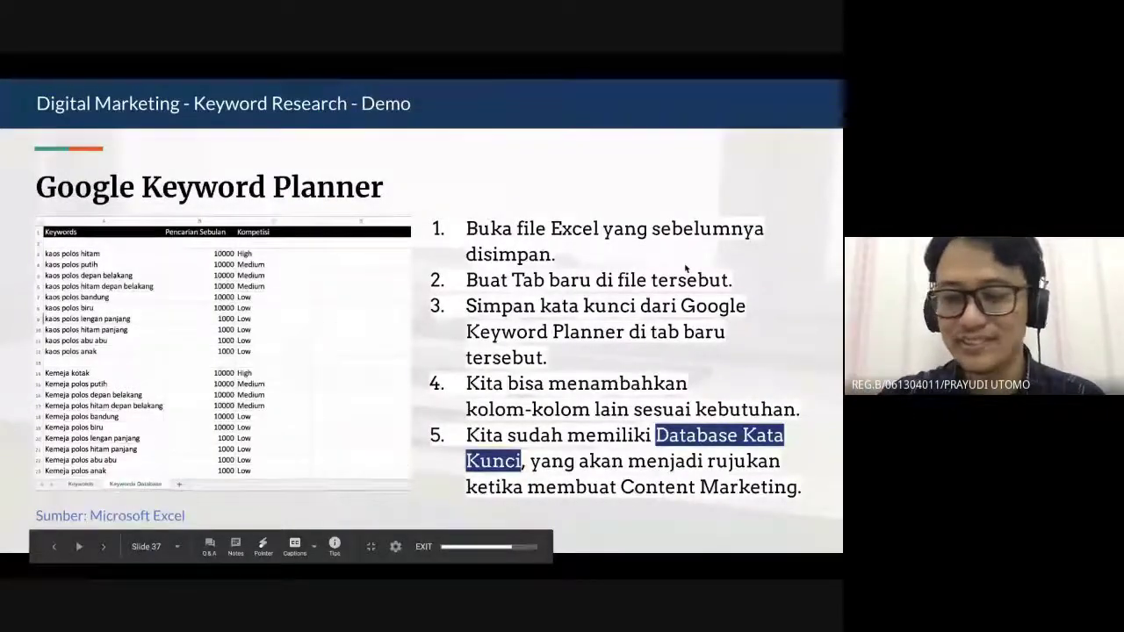
key(Right)
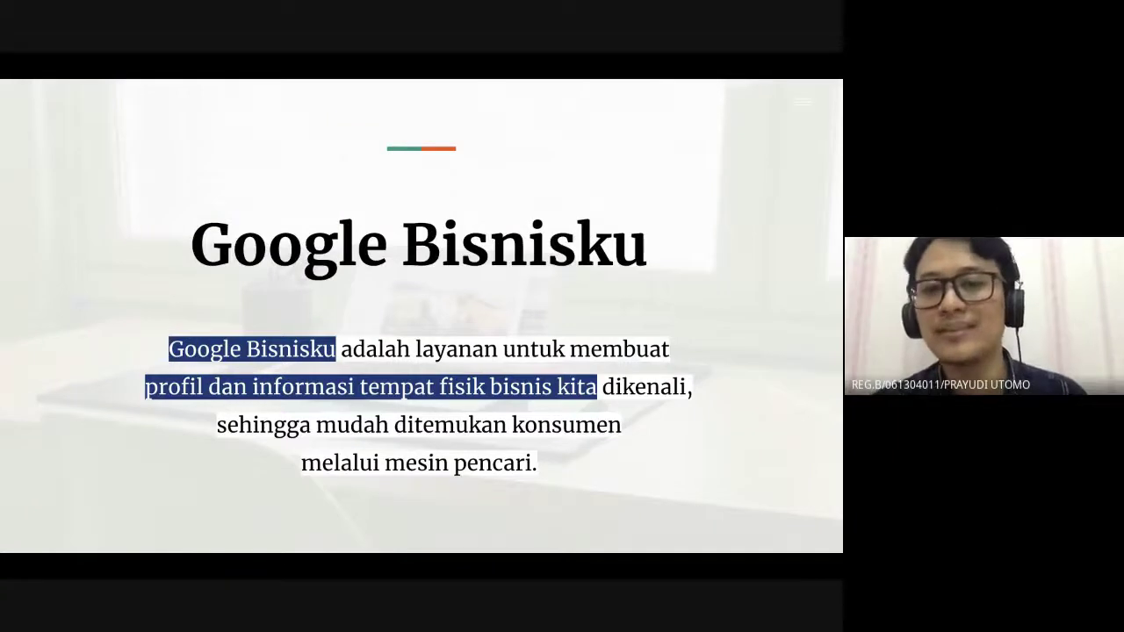
key(Right)
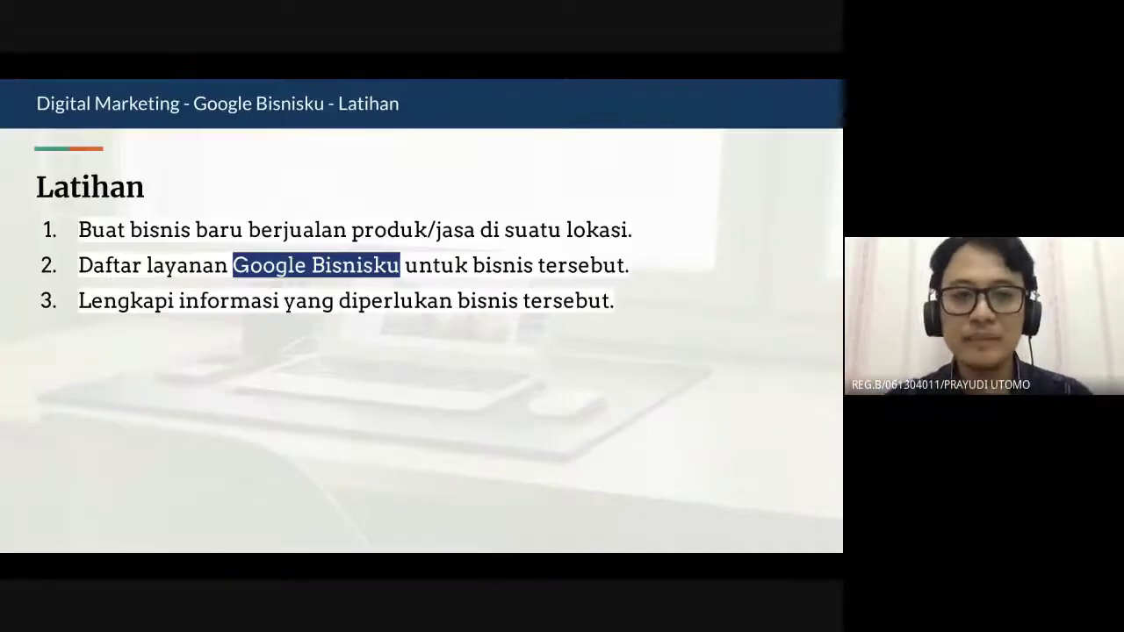